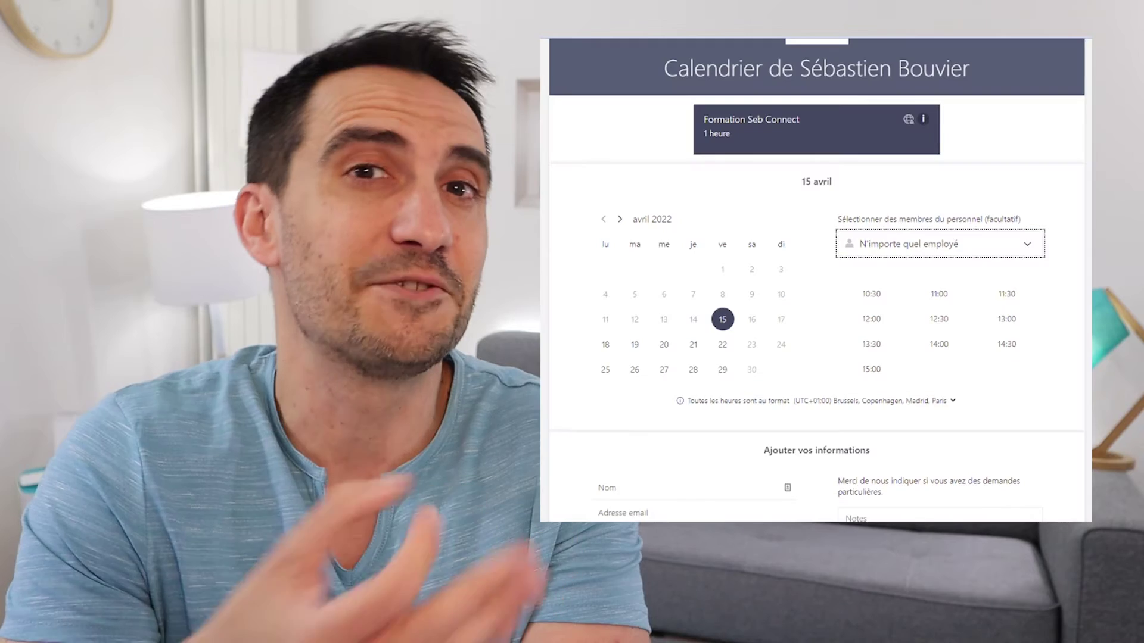
- Compare the Microsoft 365 Business Standard and Premium plans and the Office 365 A3 and A5 education plans
{"action": "scroll", "coordinate": [816, 280], "scroll_direction": "down", "scroll_amount": 2}
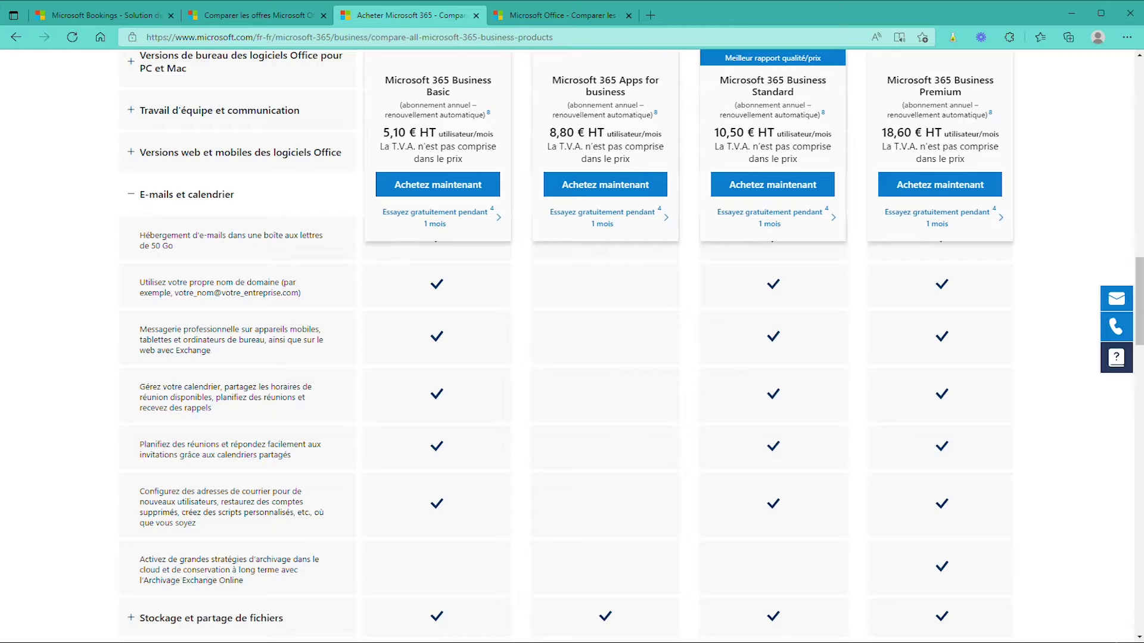
{"action": "left_click_drag", "start_coordinate": [819, 92], "coordinate": [823, 97]}
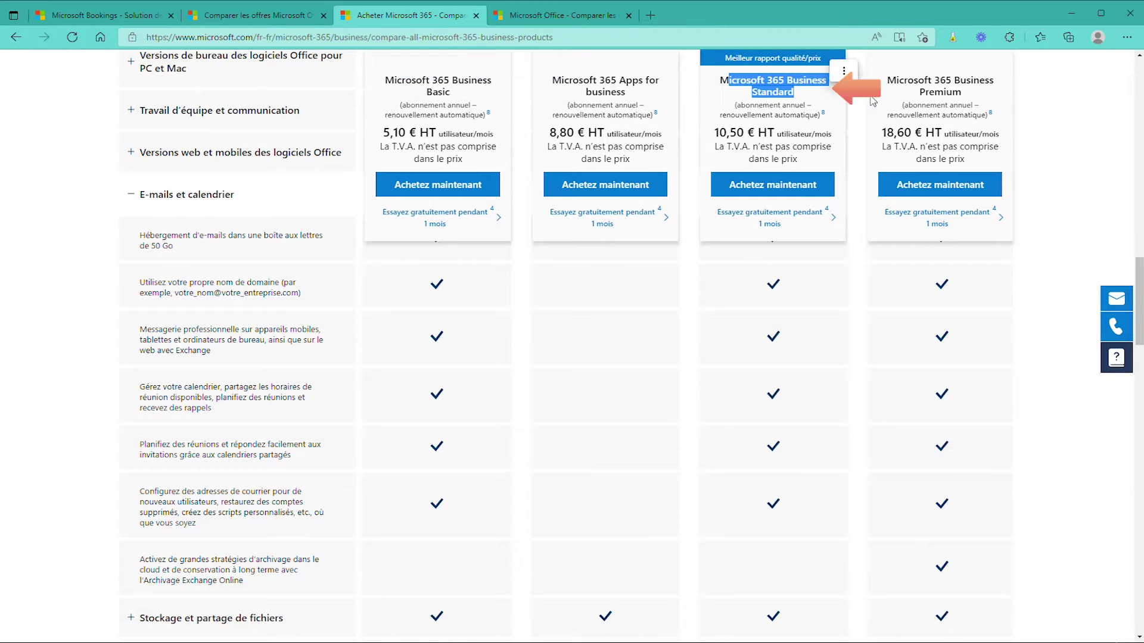
{"action": "left_click_drag", "start_coordinate": [886, 80], "coordinate": [980, 91]}
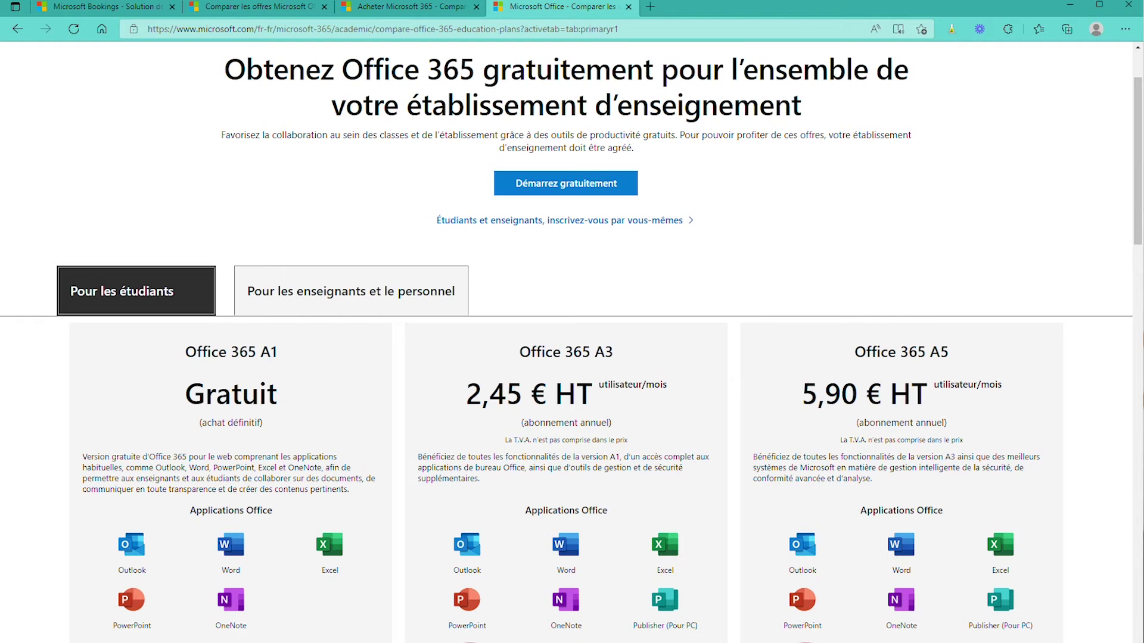
{"action": "left_click_drag", "start_coordinate": [519, 352], "coordinate": [605, 352]}
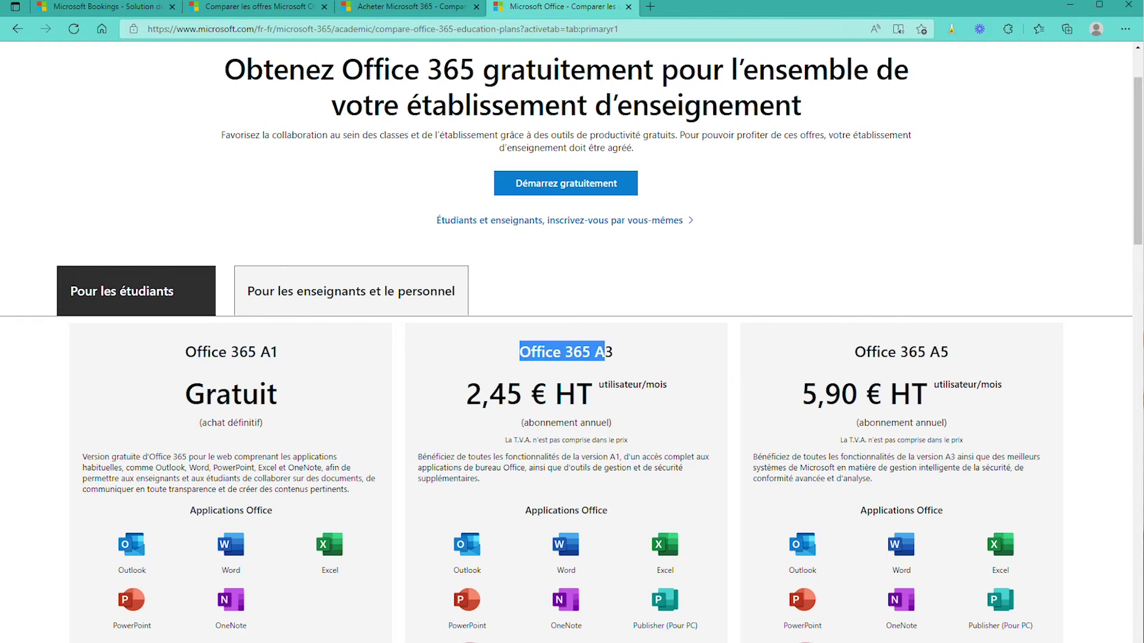
{"action": "left_click_drag", "start_coordinate": [854, 352], "coordinate": [942, 353]}
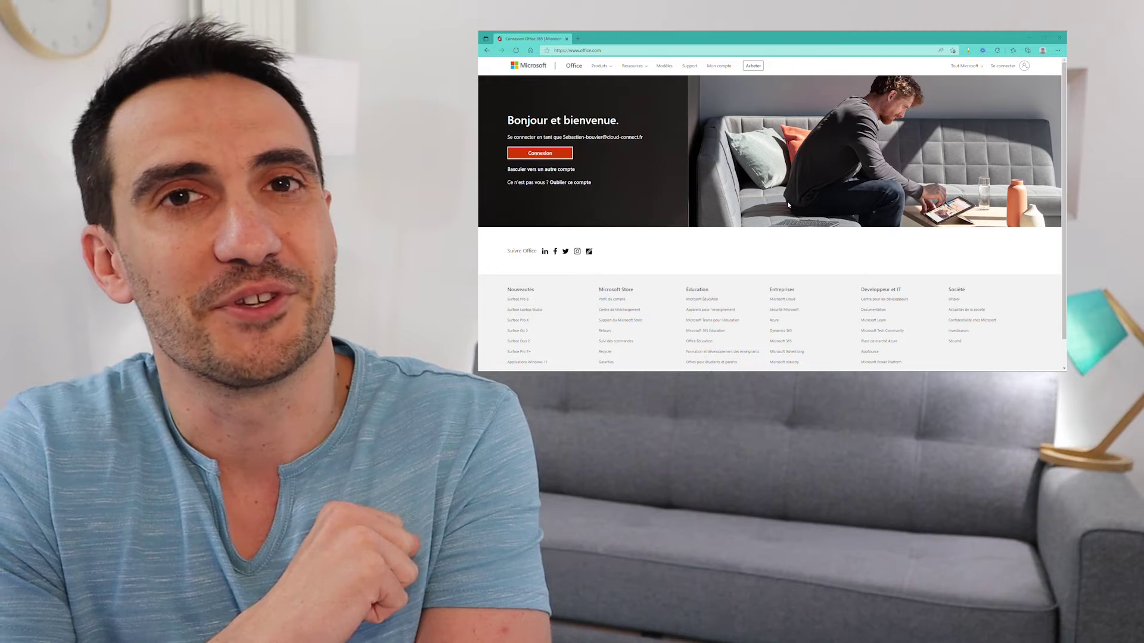
- Load the office.com home page of the signed-in account and open the list of Microsoft 365 apps
{"action": "left_click", "coordinate": [655, 50]}
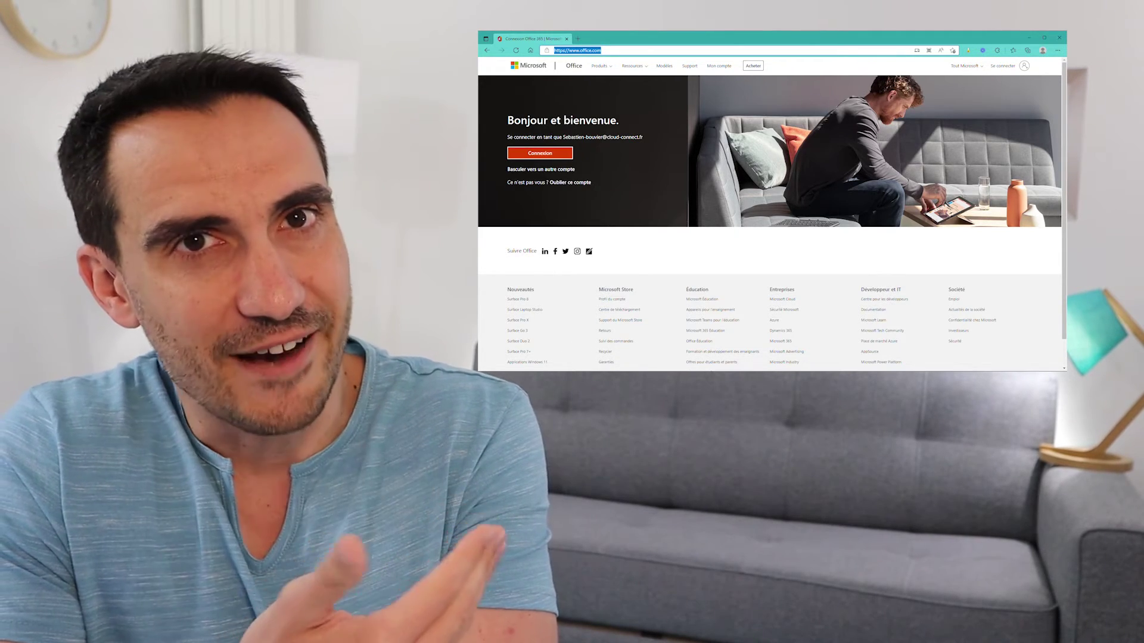
{"action": "key", "text": "Return"}
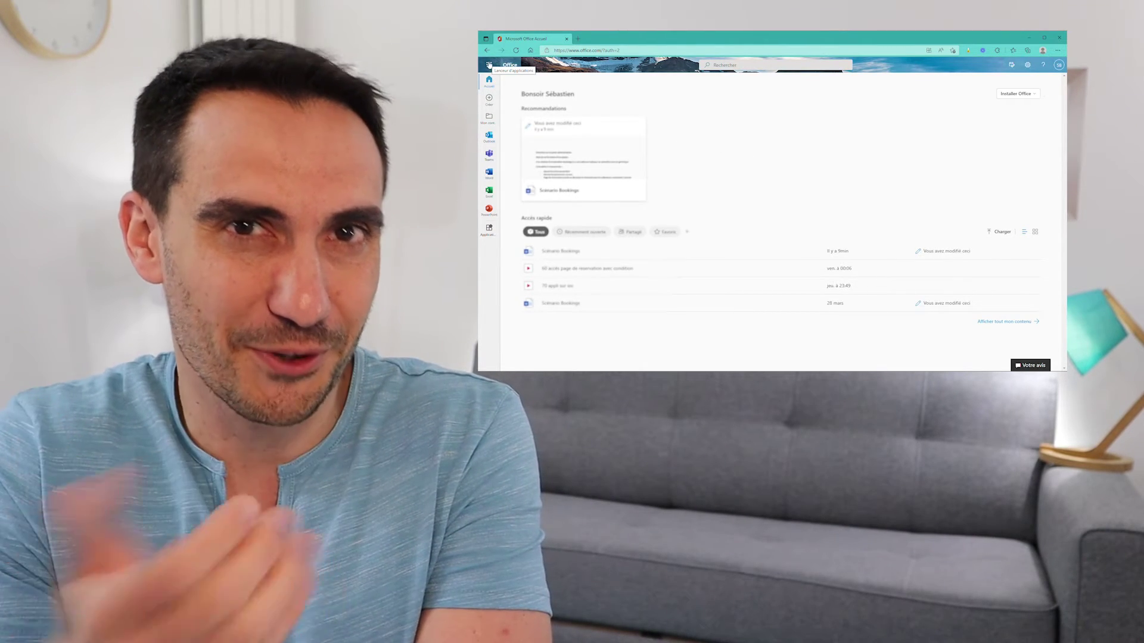
{"action": "left_click", "coordinate": [488, 65]}
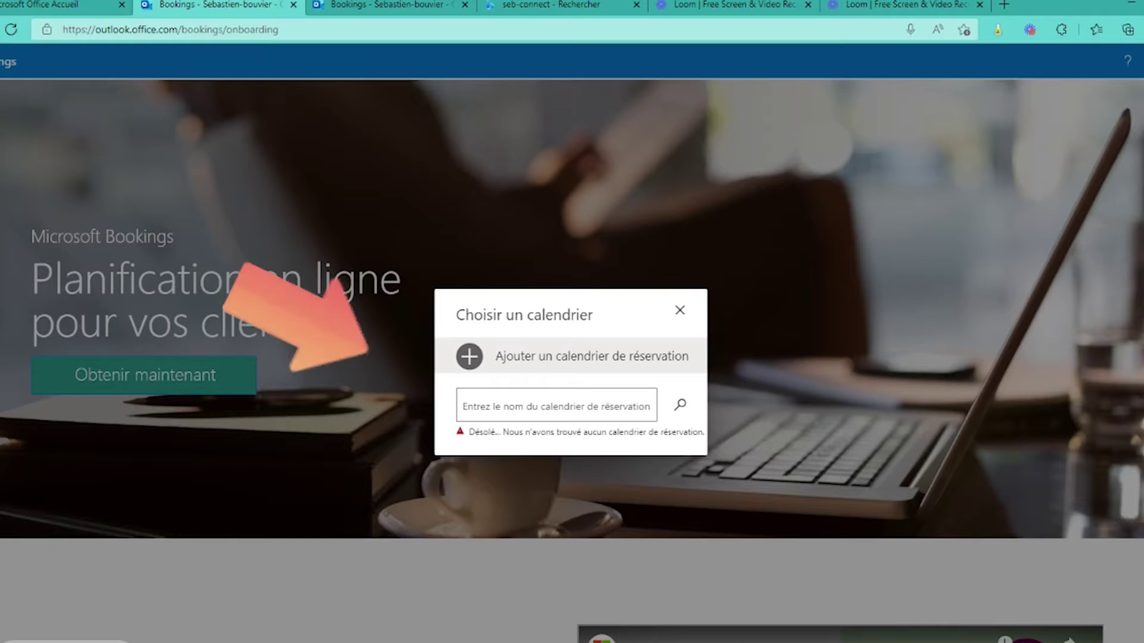
- Add a booking calendar with the business name "Calendrier Seb-connect" and the business type "Formation informatique"
{"action": "left_click", "coordinate": [554, 358]}
{"action": "left_click", "coordinate": [570, 345]}
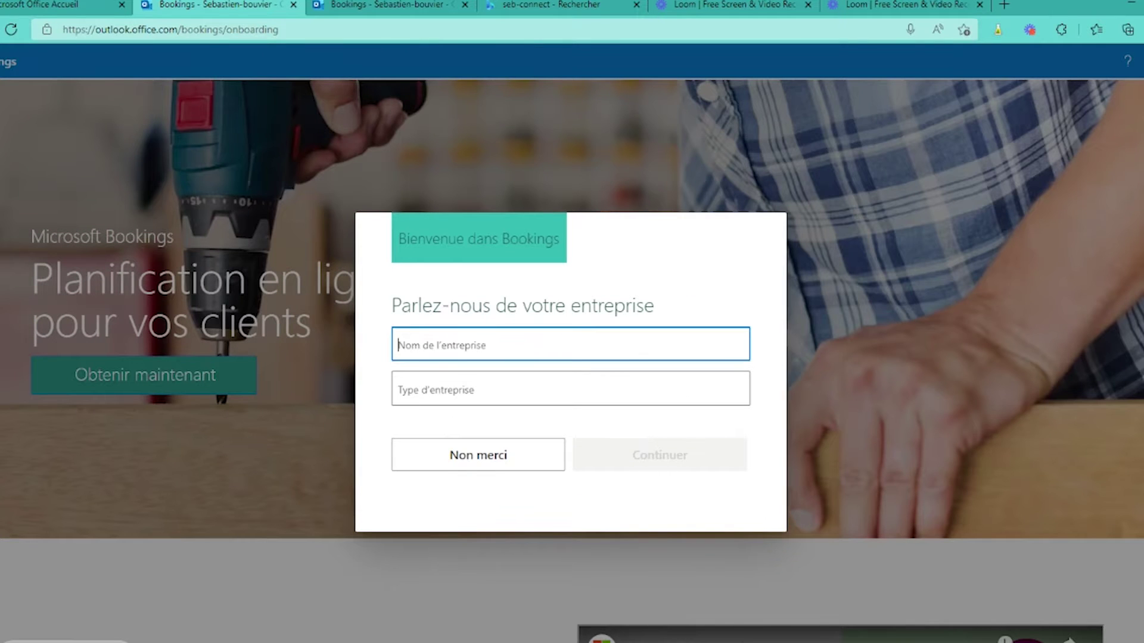
{"action": "type", "text": "c"}
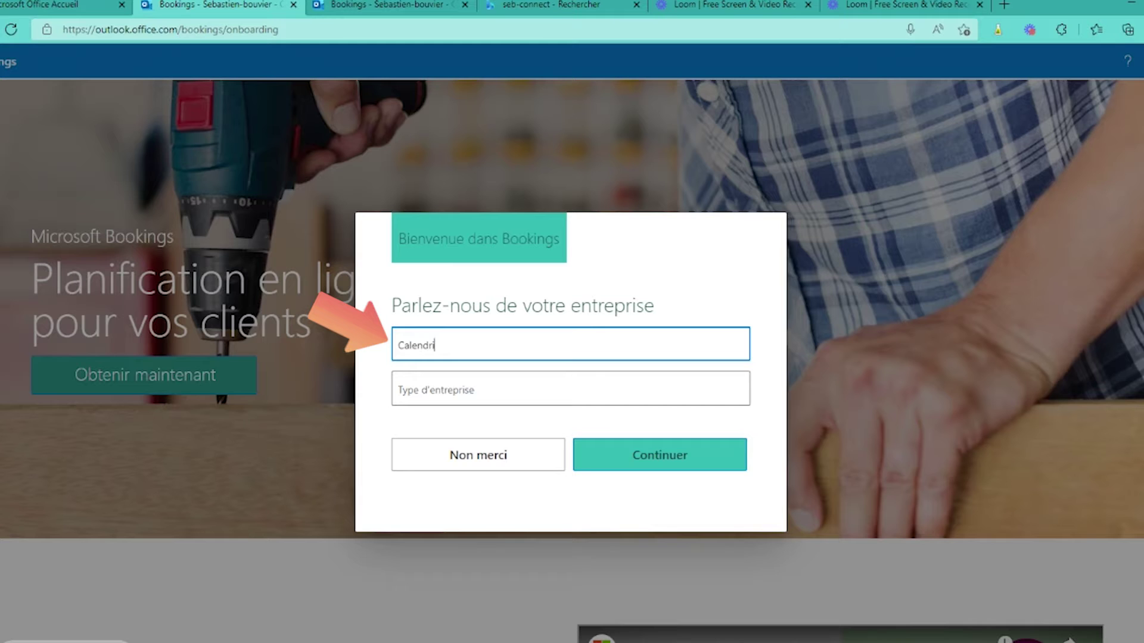
{"action": "type", "text": "alendrier Seb-connect"}
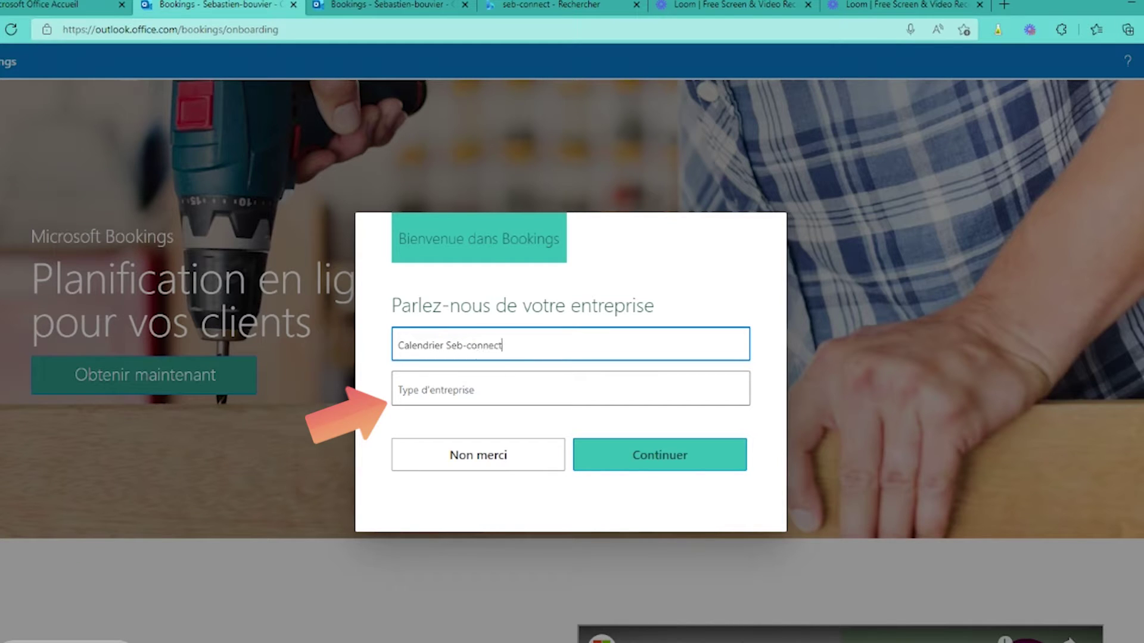
{"action": "left_click", "coordinate": [440, 390]}
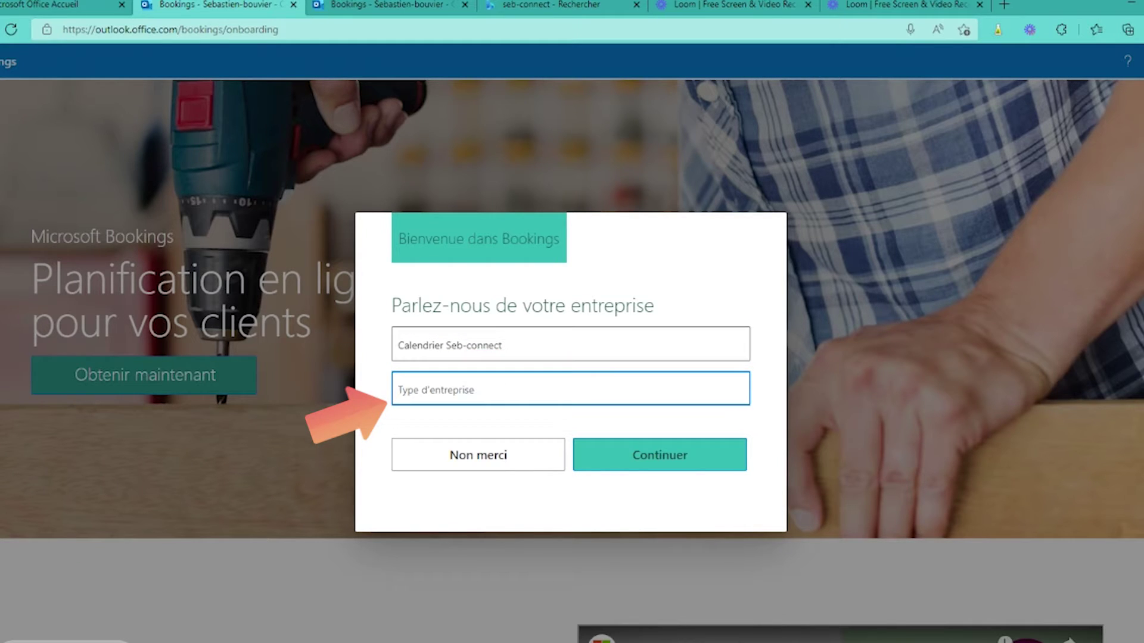
{"action": "type", "text": "Form"}
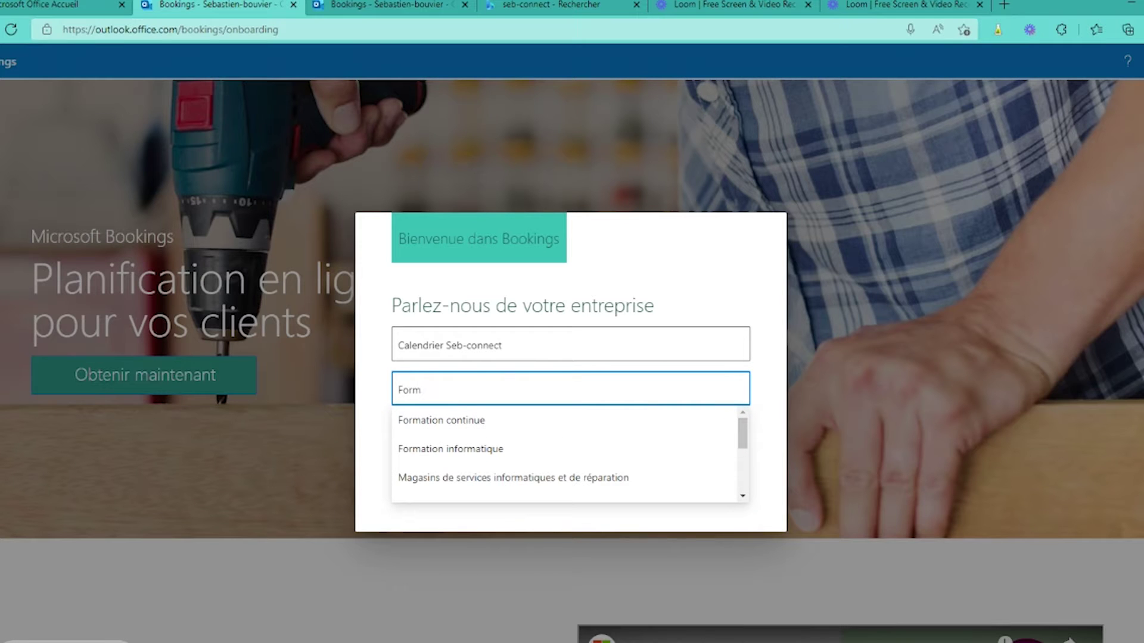
{"action": "left_click", "coordinate": [475, 451]}
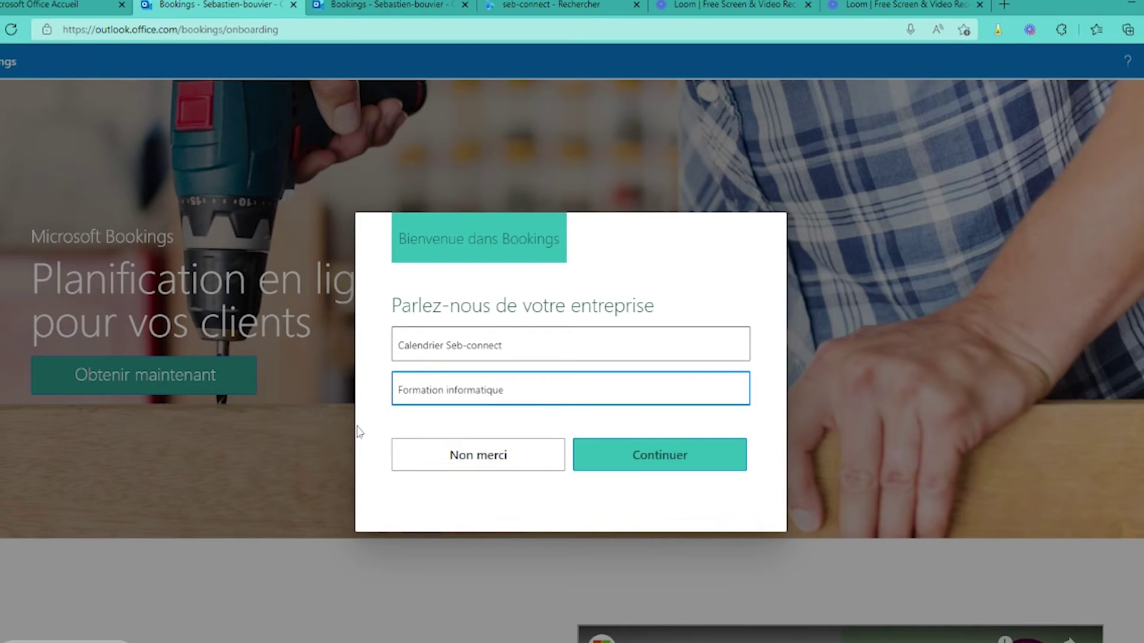
{"action": "left_click", "coordinate": [665, 469]}
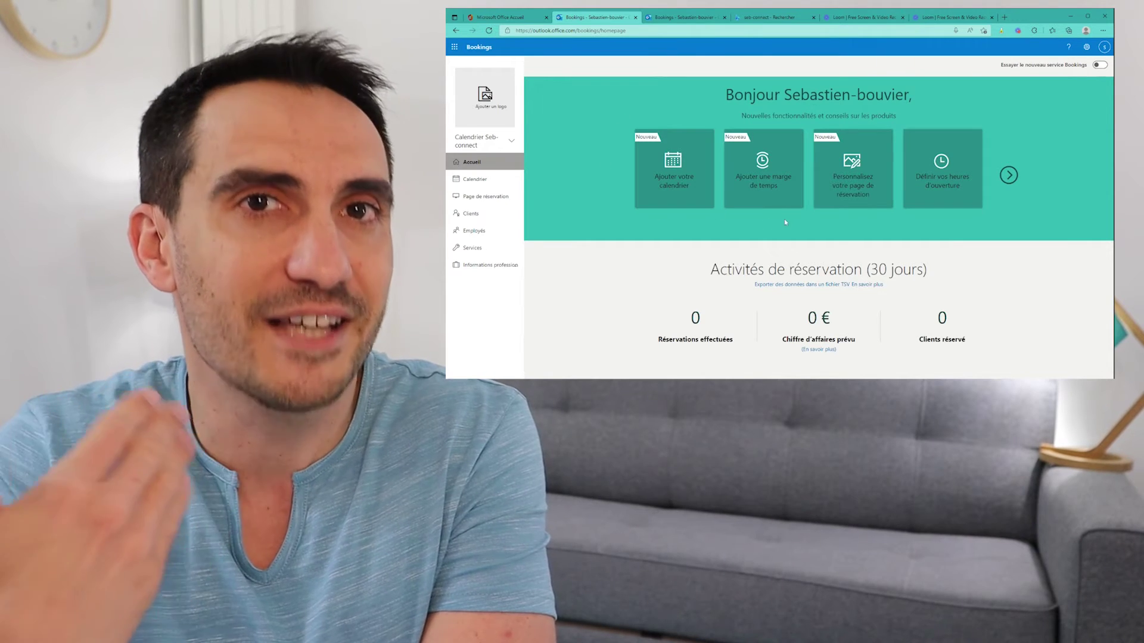
- Browse the suggested feature cards on the Bookings home page and enable the new Bookings experience
{"action": "left_click", "coordinate": [1008, 175]}
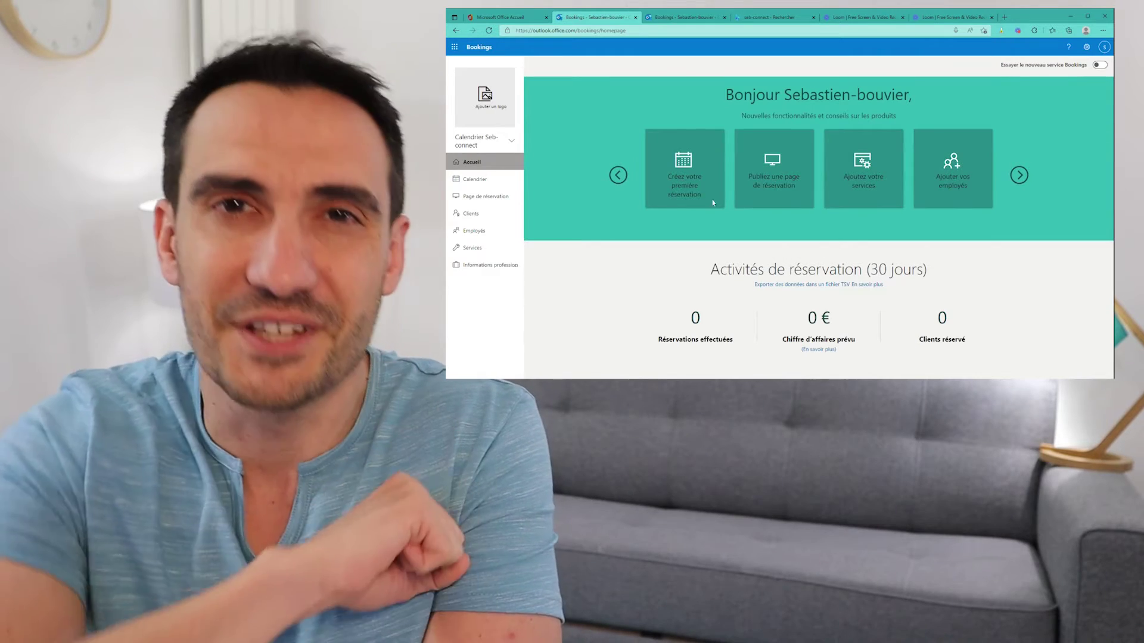
{"action": "left_click", "coordinate": [617, 175]}
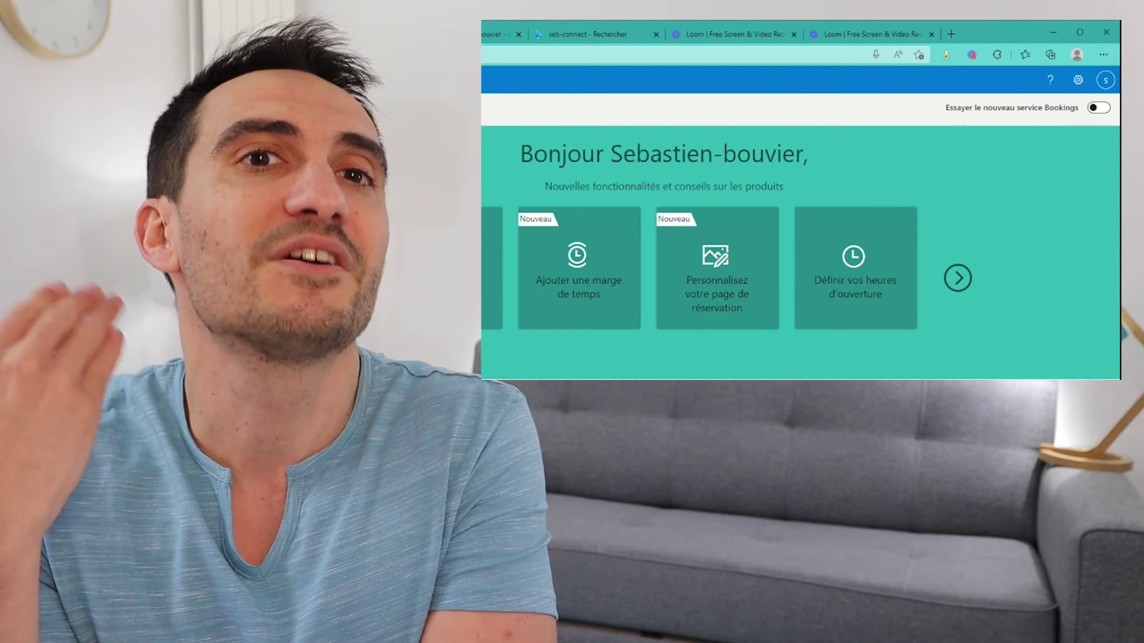
{"action": "left_click", "coordinate": [1099, 109]}
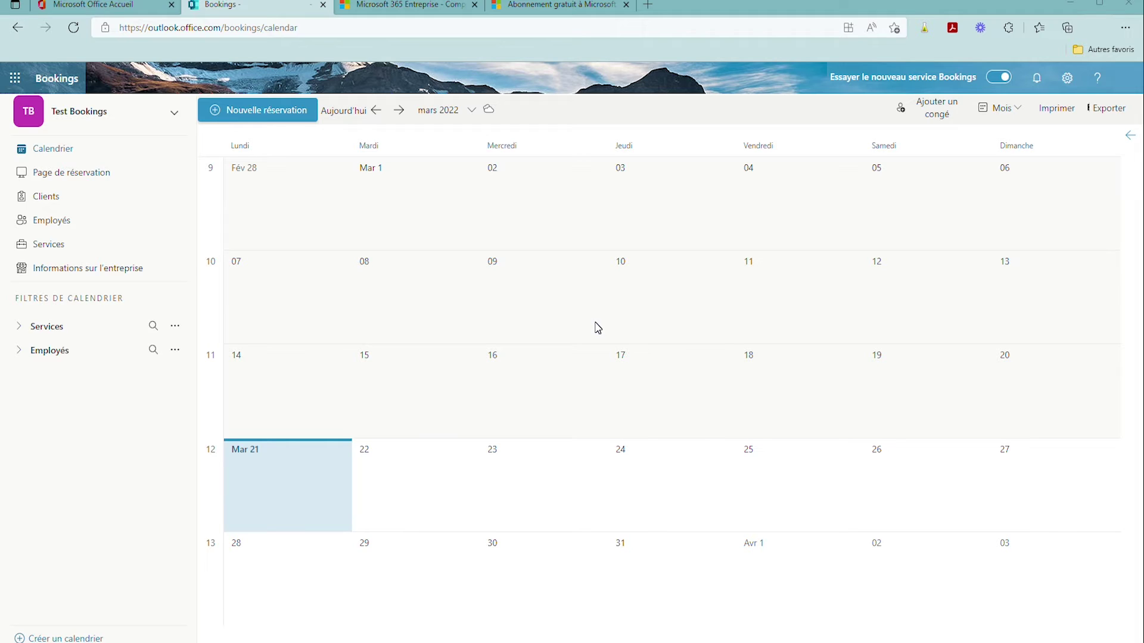
- Create a Bookings calendar from scratch named "Calendrier test" with the business type Formation
{"action": "left_click", "coordinate": [54, 638]}
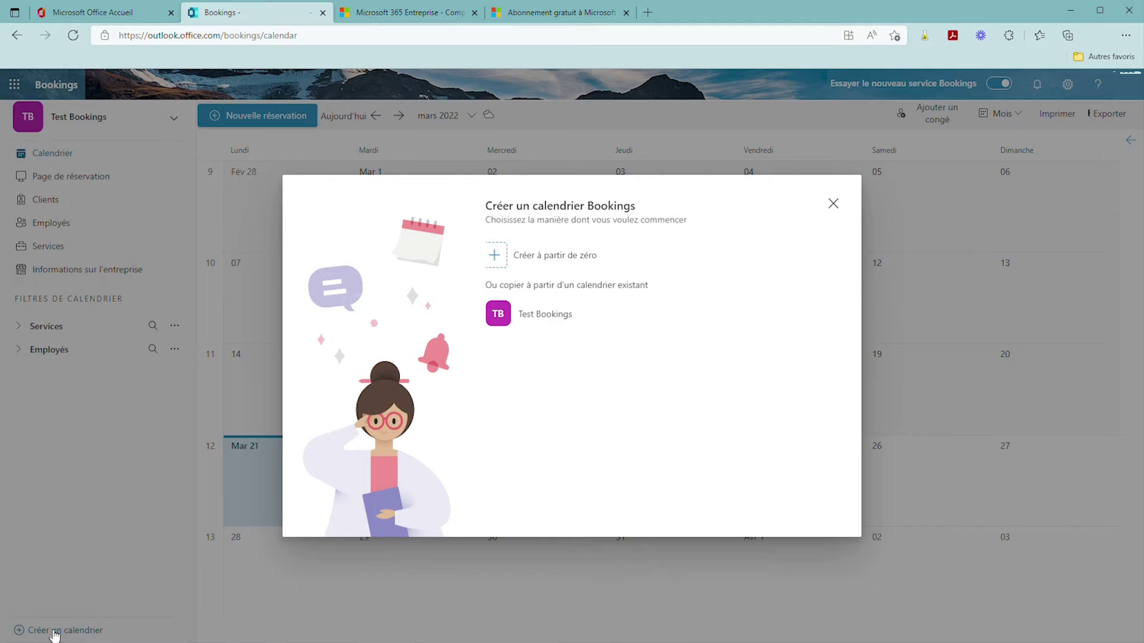
{"action": "left_click", "coordinate": [550, 257]}
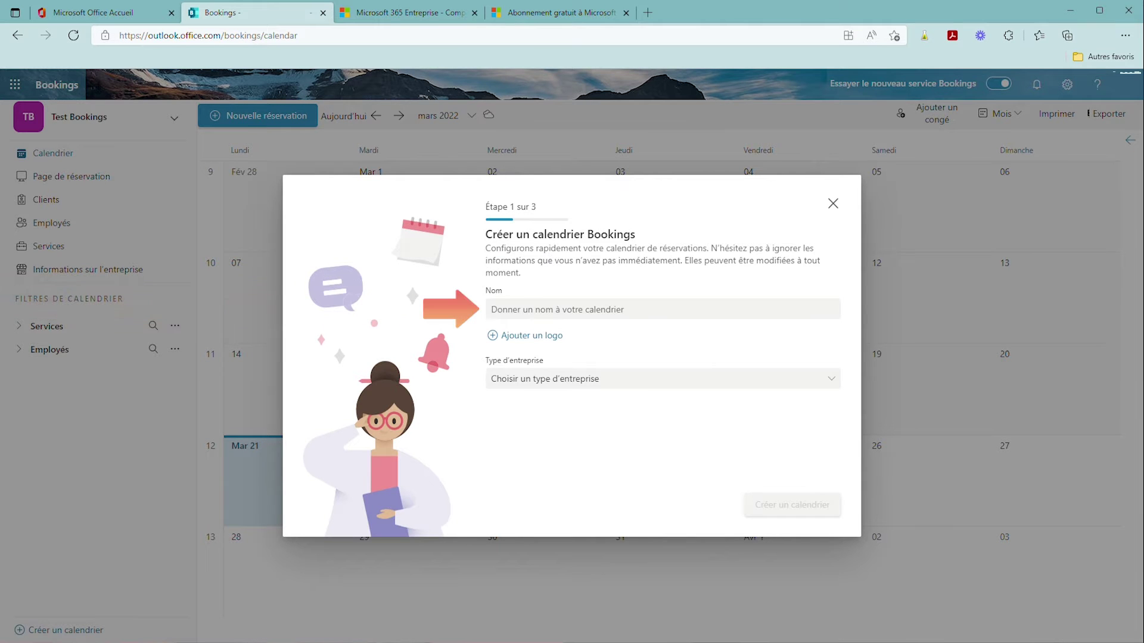
{"action": "type", "text": "Calendrier test"}
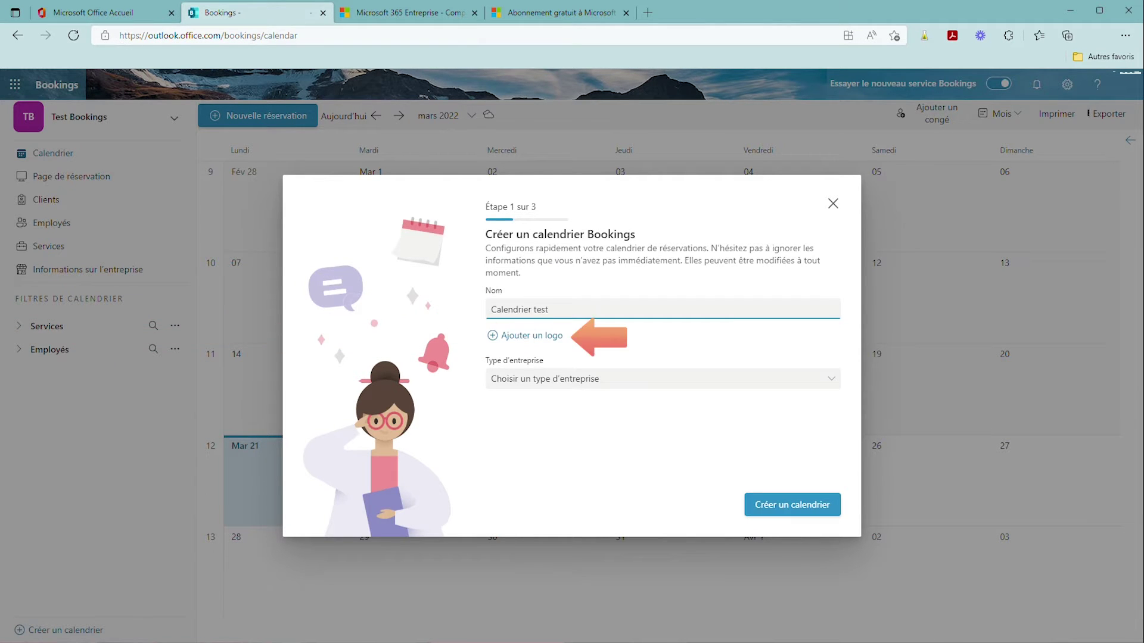
{"action": "left_click", "coordinate": [541, 378]}
{"action": "left_click", "coordinate": [522, 472]}
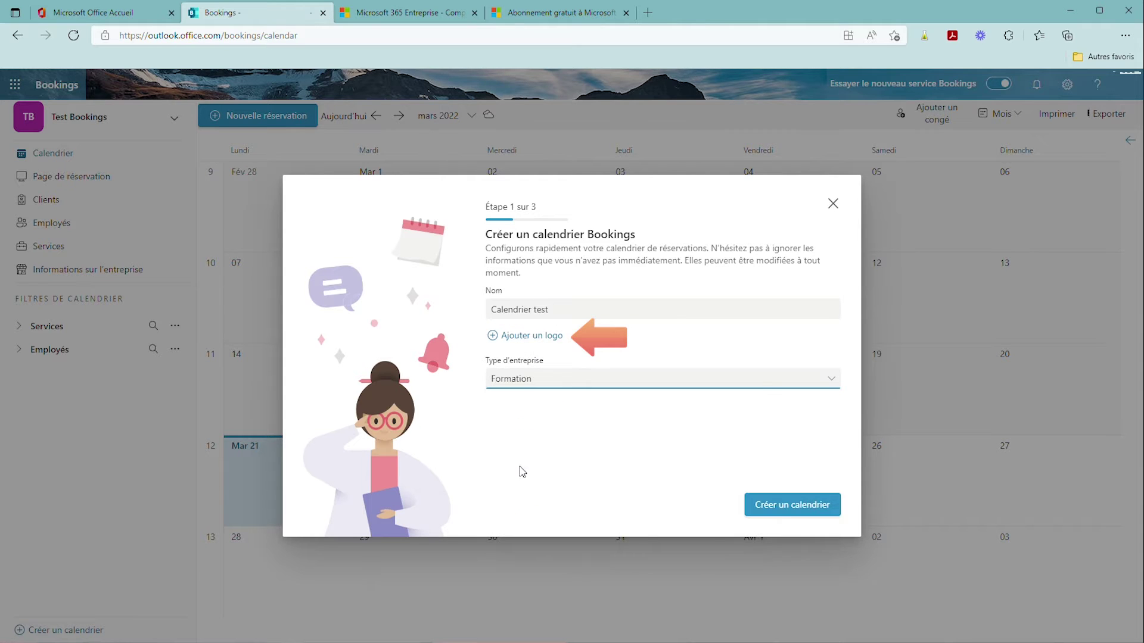
{"action": "left_click", "coordinate": [785, 508]}
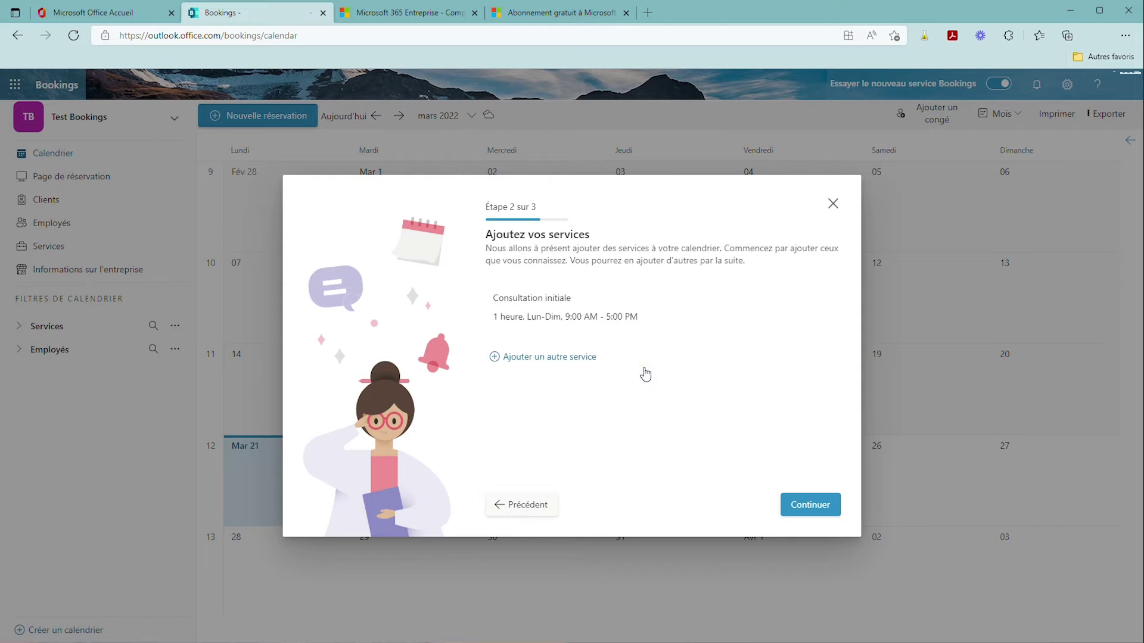
- Keep Consultation initiale as the only service, allow Tout le monde to book appointments, and finish the calendar setup
{"action": "left_click", "coordinate": [520, 360]}
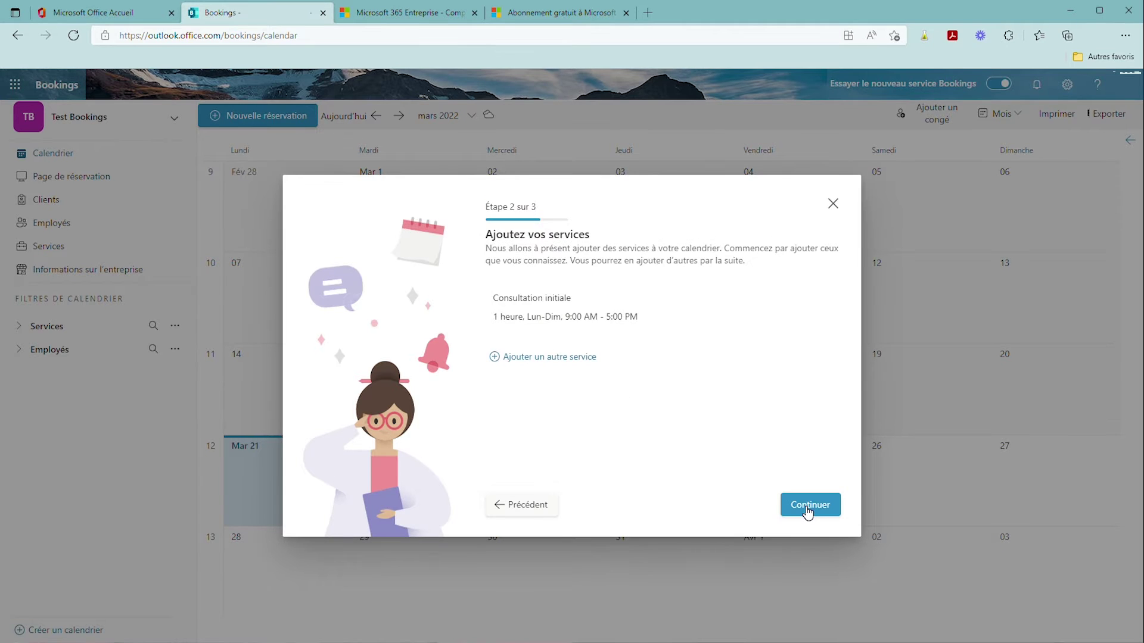
{"action": "left_click", "coordinate": [811, 505]}
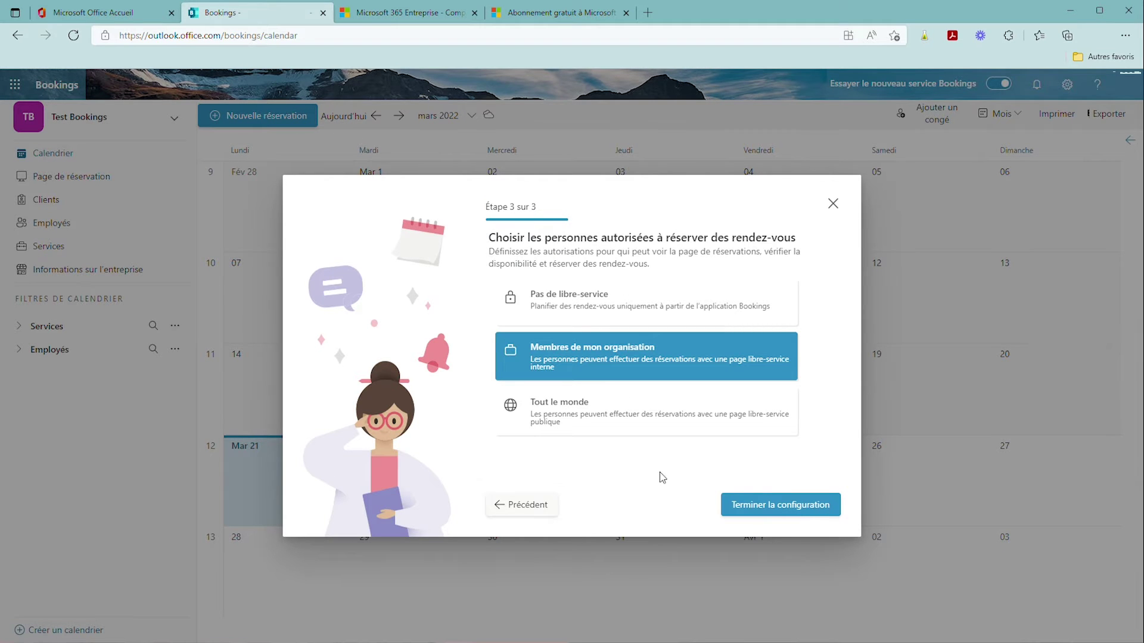
{"action": "left_click", "coordinate": [591, 303]}
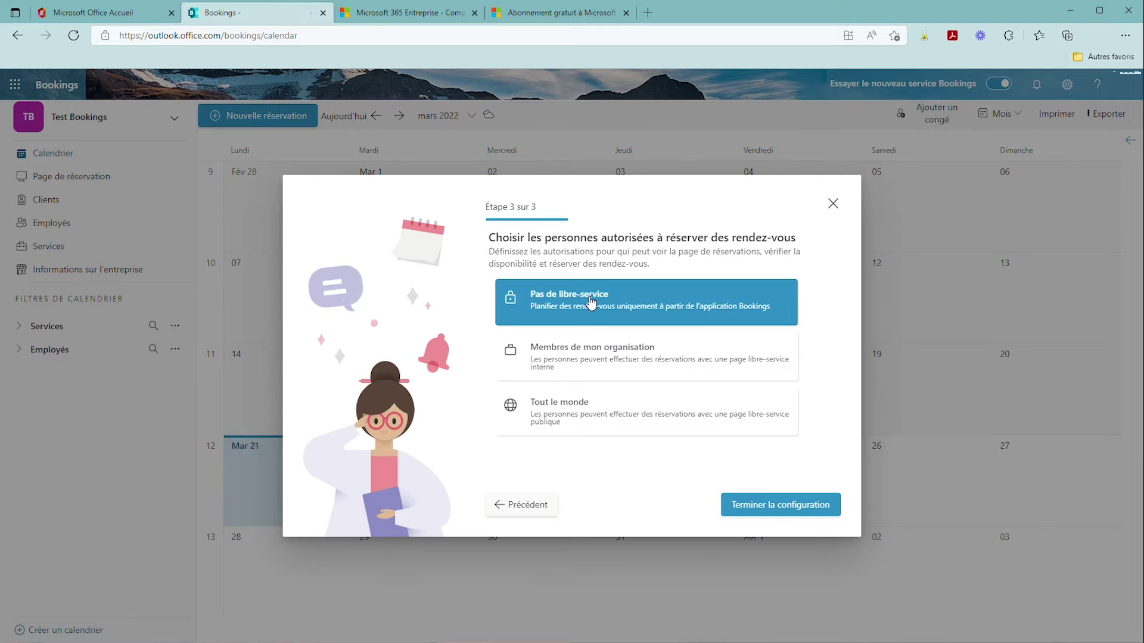
{"action": "left_click", "coordinate": [574, 358]}
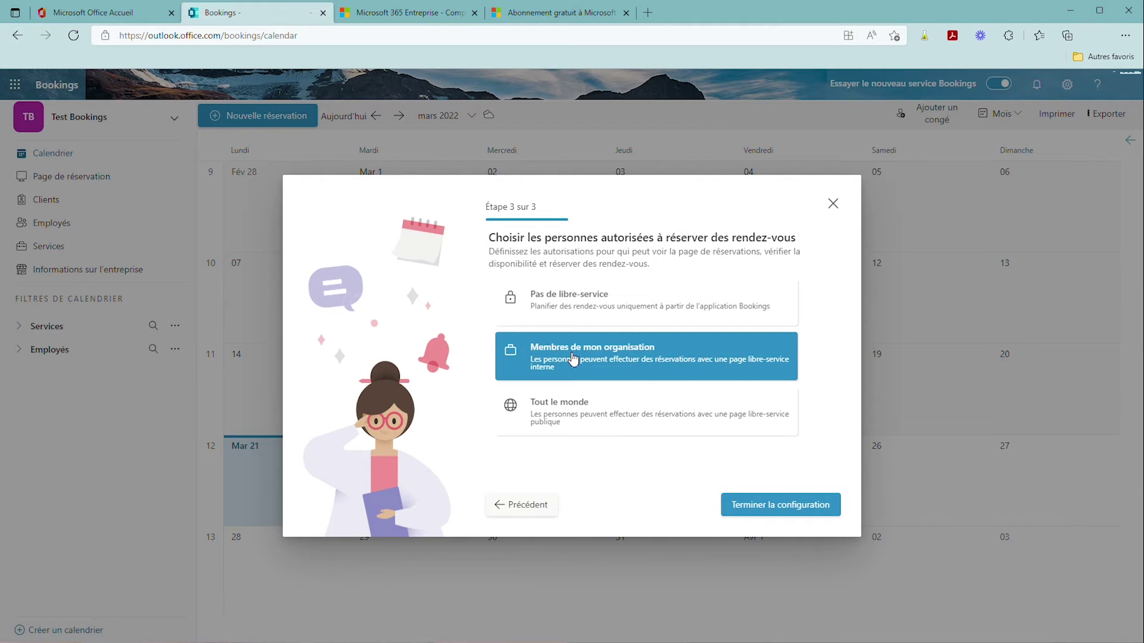
{"action": "left_click", "coordinate": [572, 406]}
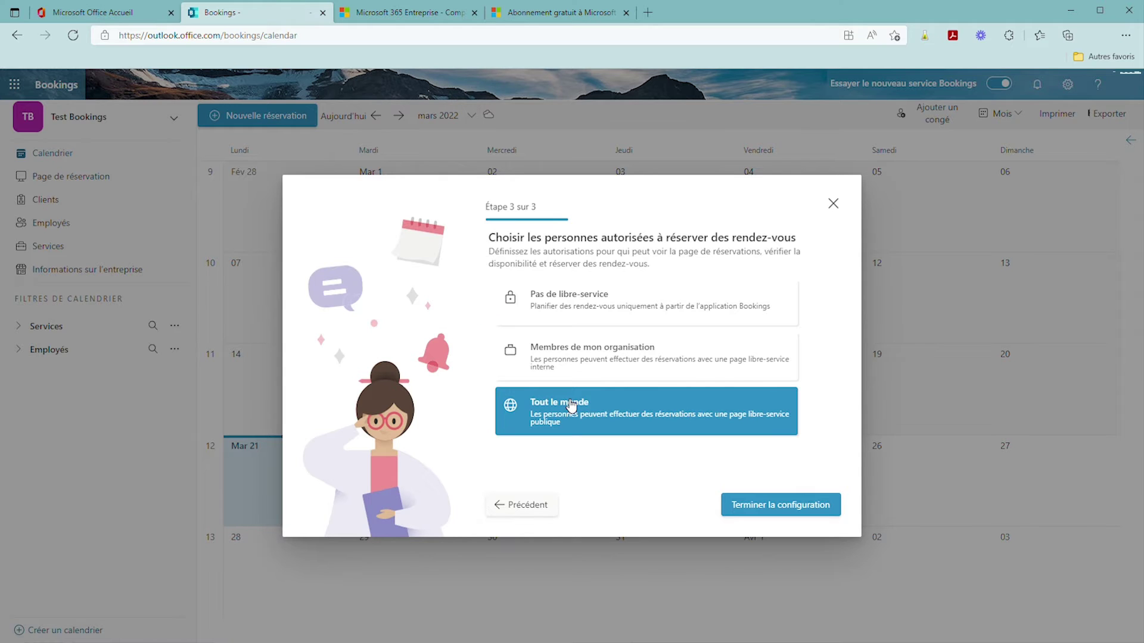
{"action": "left_click", "coordinate": [783, 511]}
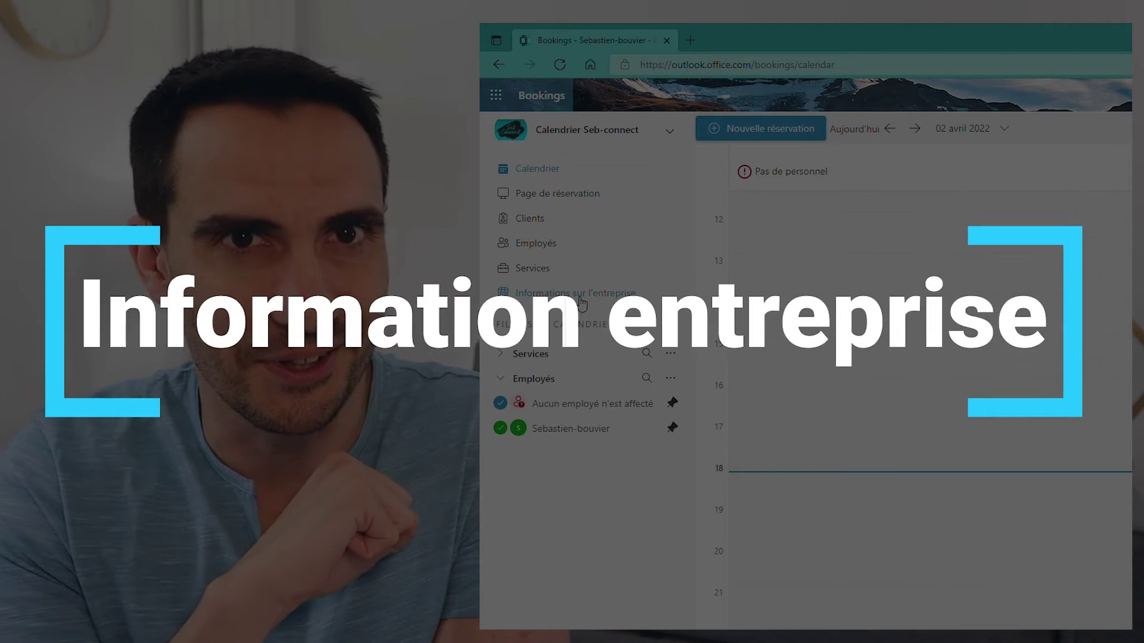
- Examine the basic details and the terms and privacy policy URL fields in the business information of Calendrier Seb-connect
{"action": "left_click", "coordinate": [581, 301]}
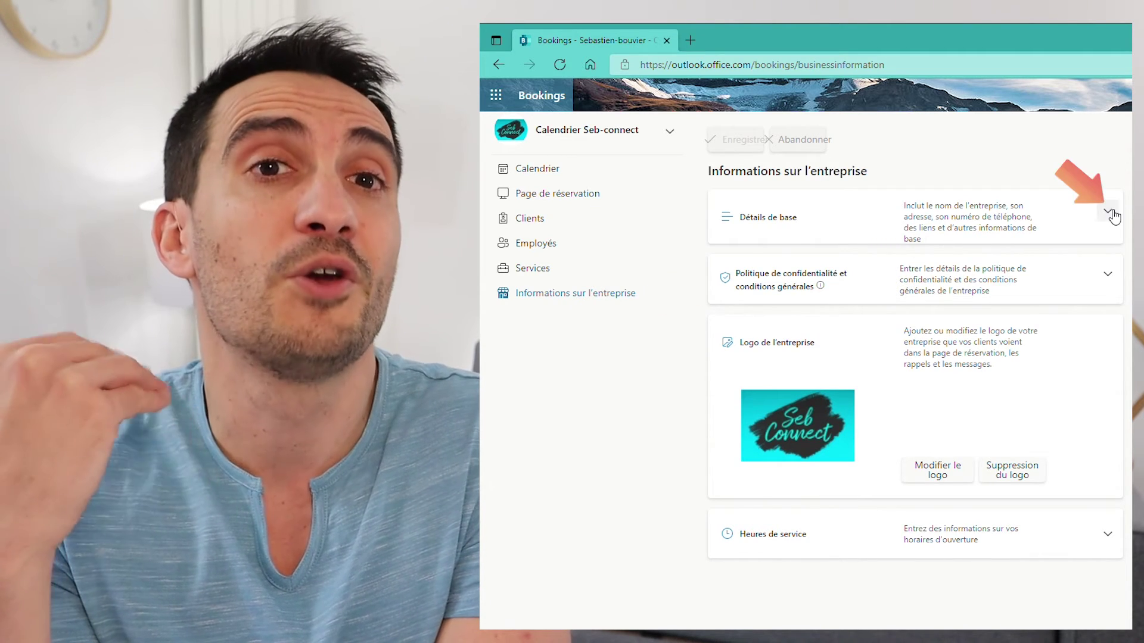
{"action": "left_click", "coordinate": [1109, 212]}
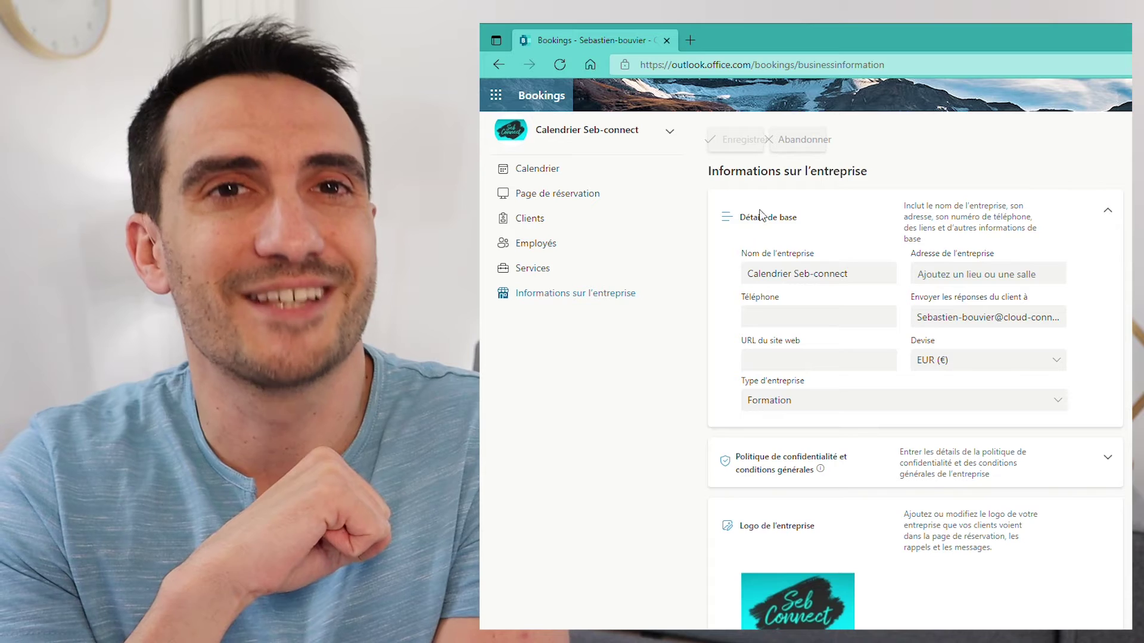
{"action": "left_click", "coordinate": [767, 380]}
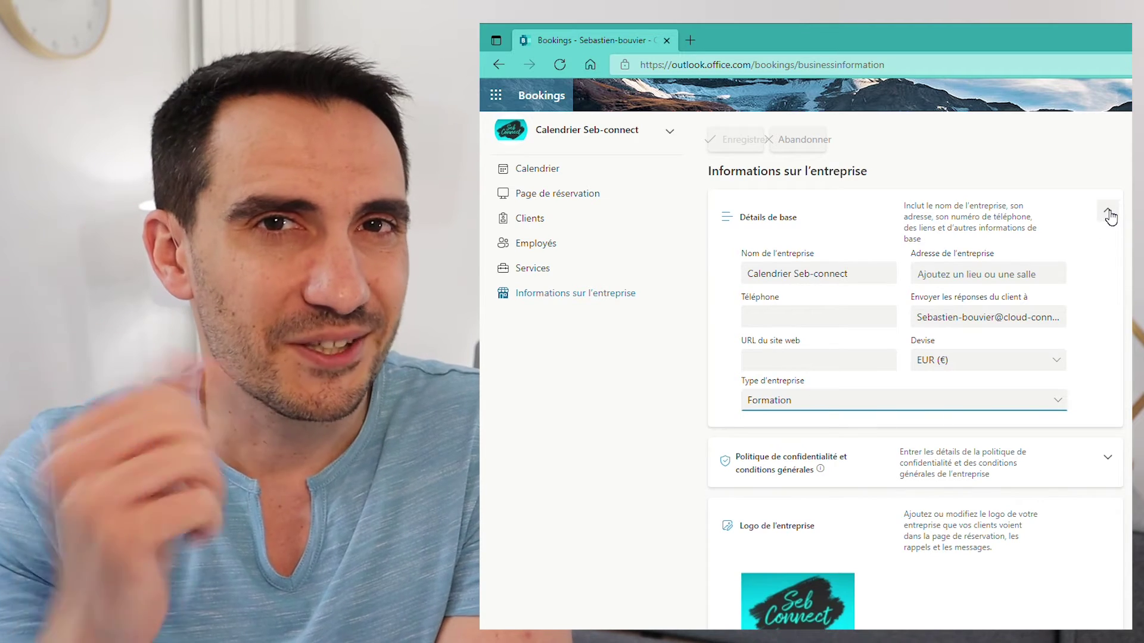
{"action": "left_click", "coordinate": [1110, 214]}
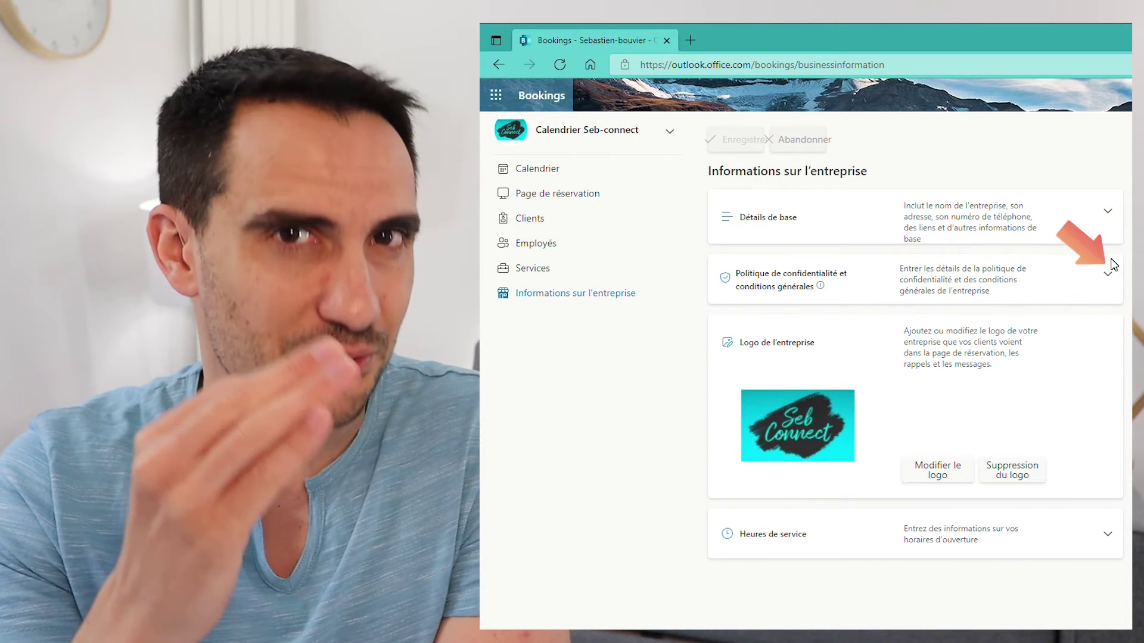
{"action": "left_click", "coordinate": [1110, 274]}
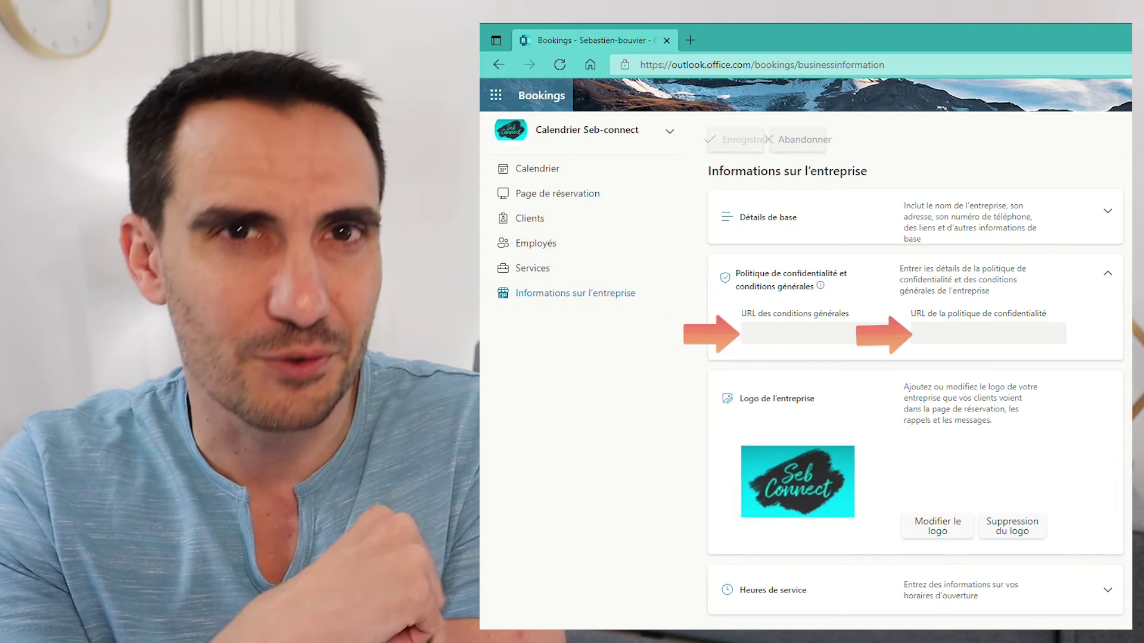
{"action": "left_click", "coordinate": [774, 334]}
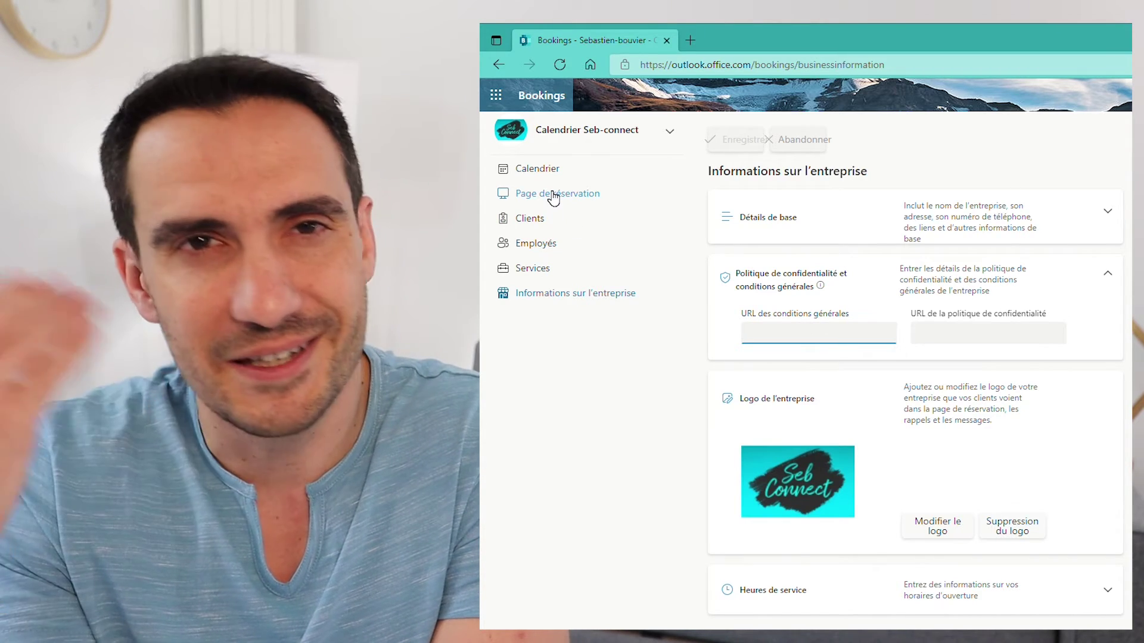
- Examine the company logo settings and the image selection for replacing the logo, without choosing a file
{"action": "left_click", "coordinate": [952, 387]}
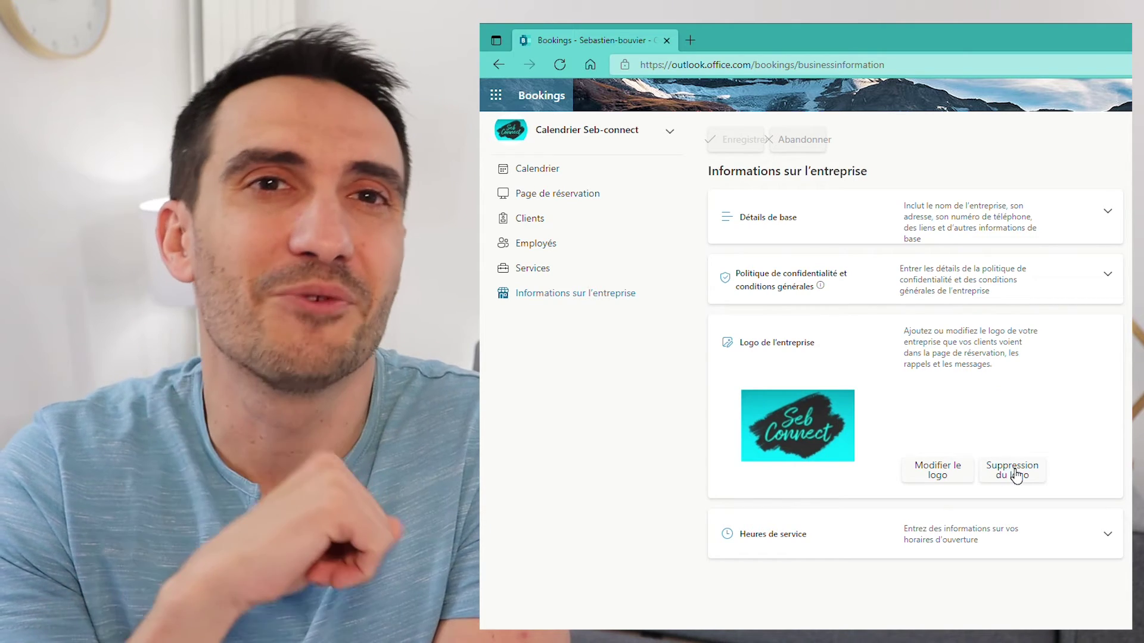
{"action": "left_click", "coordinate": [936, 469]}
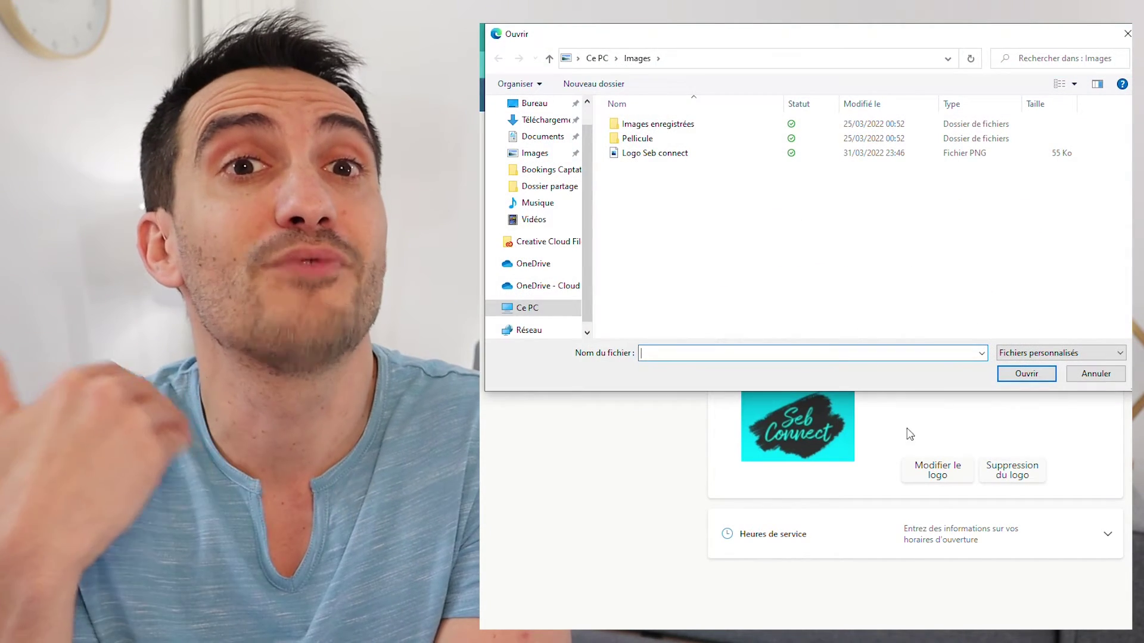
{"action": "left_click", "coordinate": [1096, 374]}
- Set Monday's service hours to end at 12:00 and add a second time slot for Monday
{"action": "left_click", "coordinate": [1040, 554]}
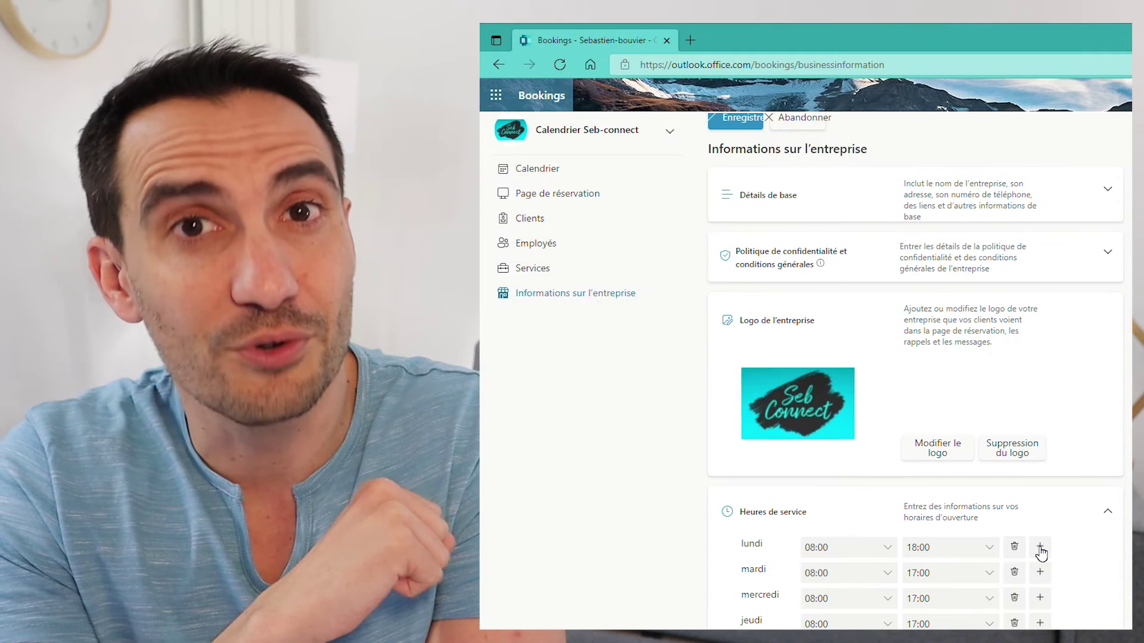
{"action": "left_click", "coordinate": [990, 548]}
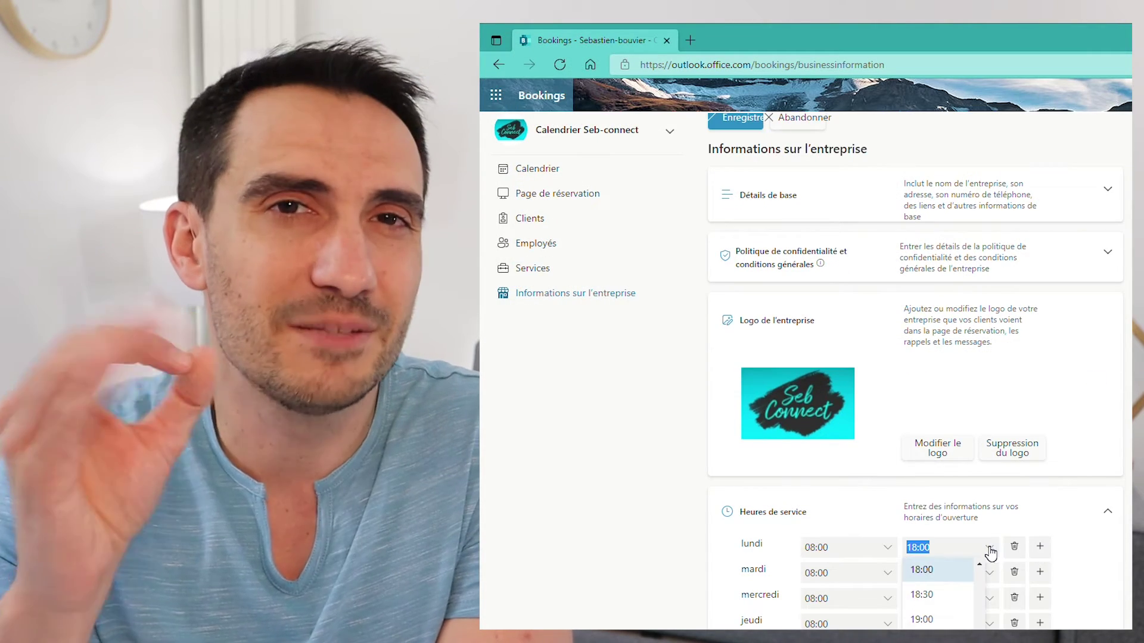
{"action": "left_click", "coordinate": [980, 564]}
{"action": "left_click", "coordinate": [980, 563]}
{"action": "left_click", "coordinate": [980, 564]}
{"action": "left_click", "coordinate": [981, 563]}
{"action": "left_click", "coordinate": [980, 564]}
{"action": "left_click", "coordinate": [981, 565]}
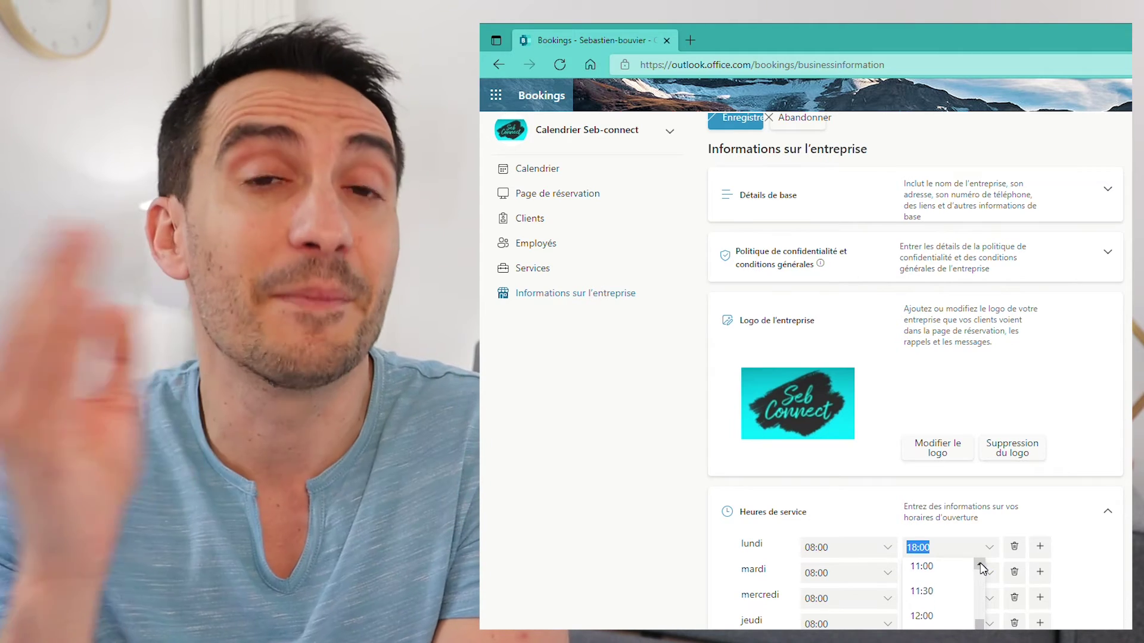
{"action": "left_click", "coordinate": [922, 612]}
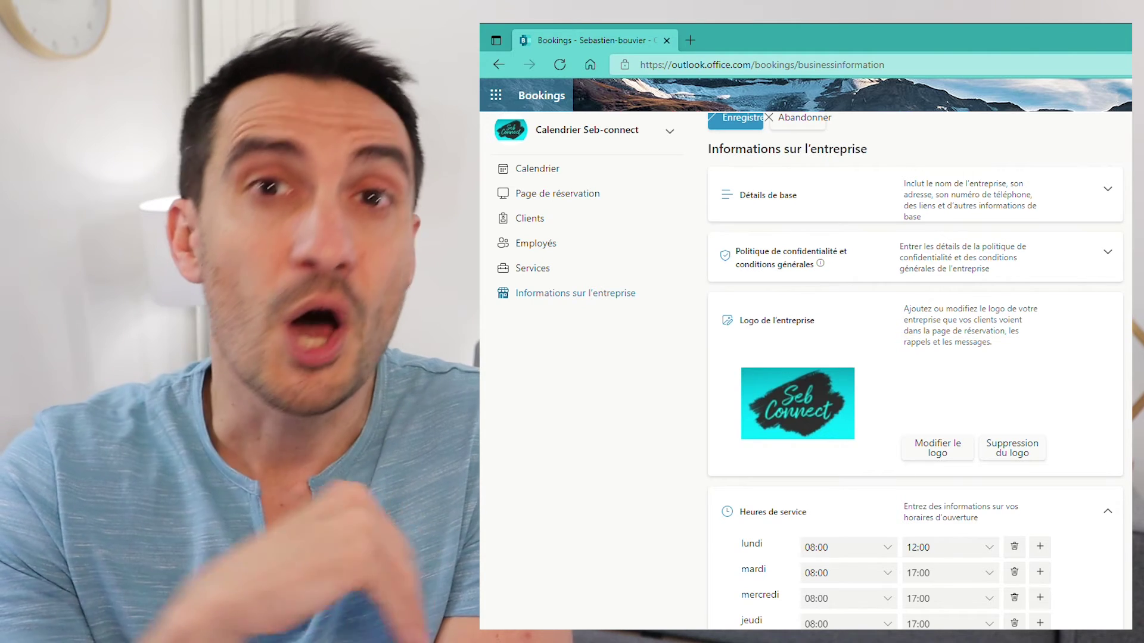
{"action": "left_click", "coordinate": [1040, 547]}
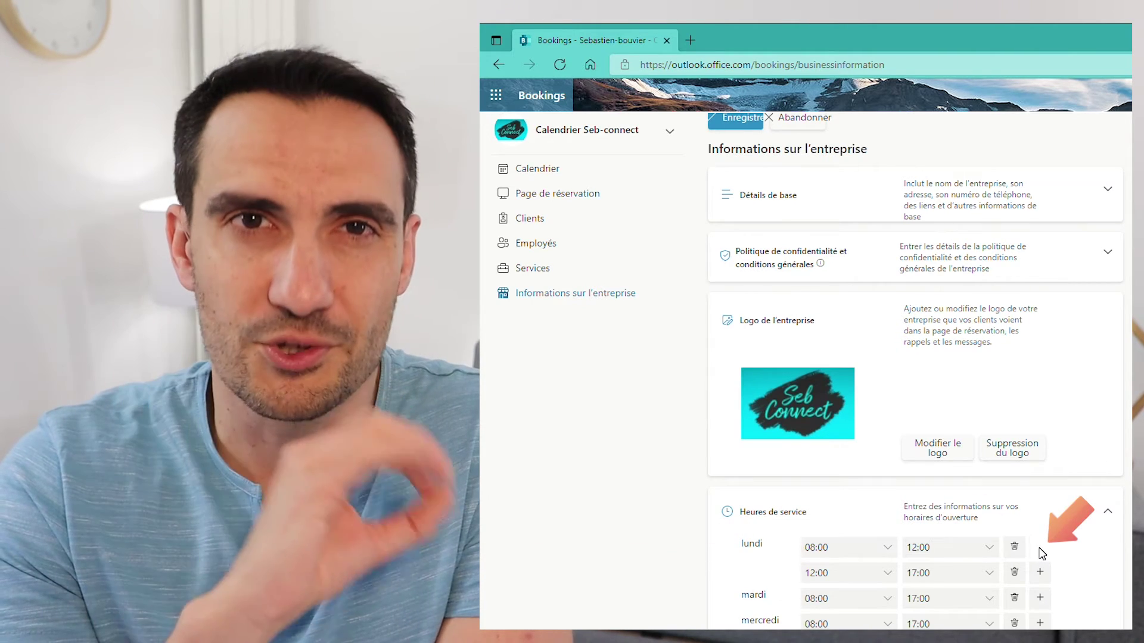
{"action": "left_click", "coordinate": [888, 576]}
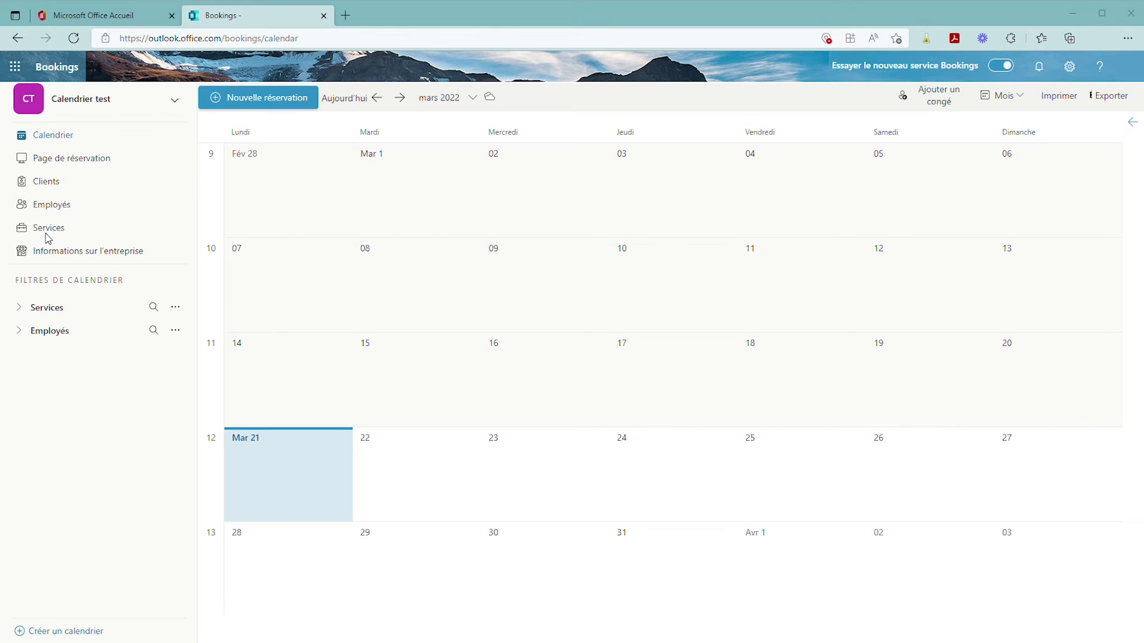
- Add a new service to Calendrier test and name it "Reservation 2"
{"action": "left_click", "coordinate": [57, 232]}
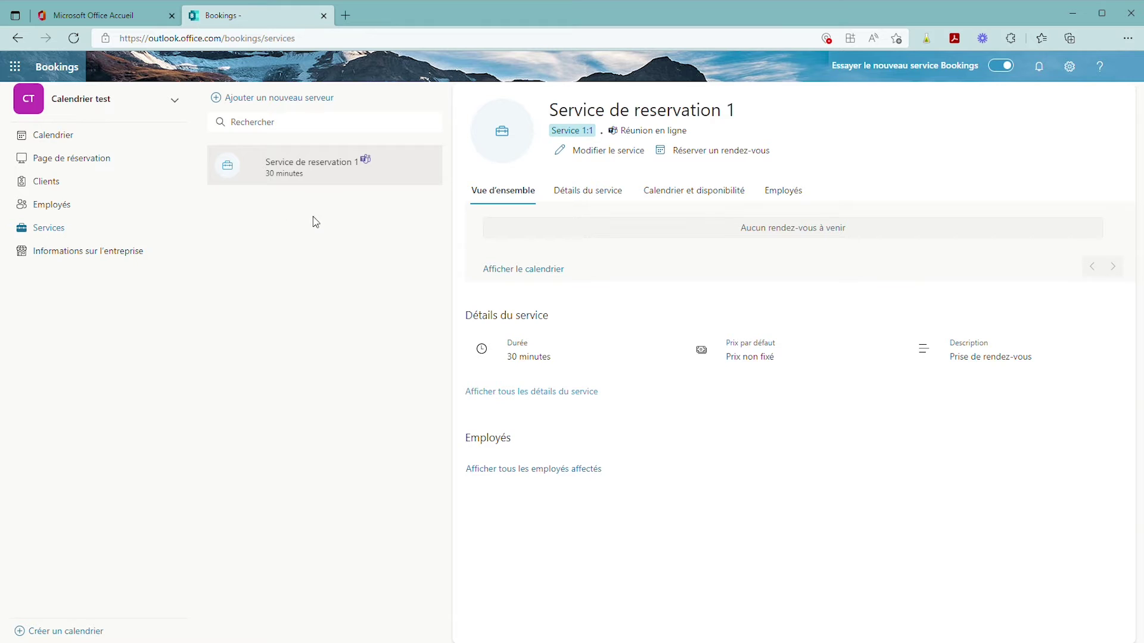
{"action": "mouse_move", "coordinate": [340, 181]}
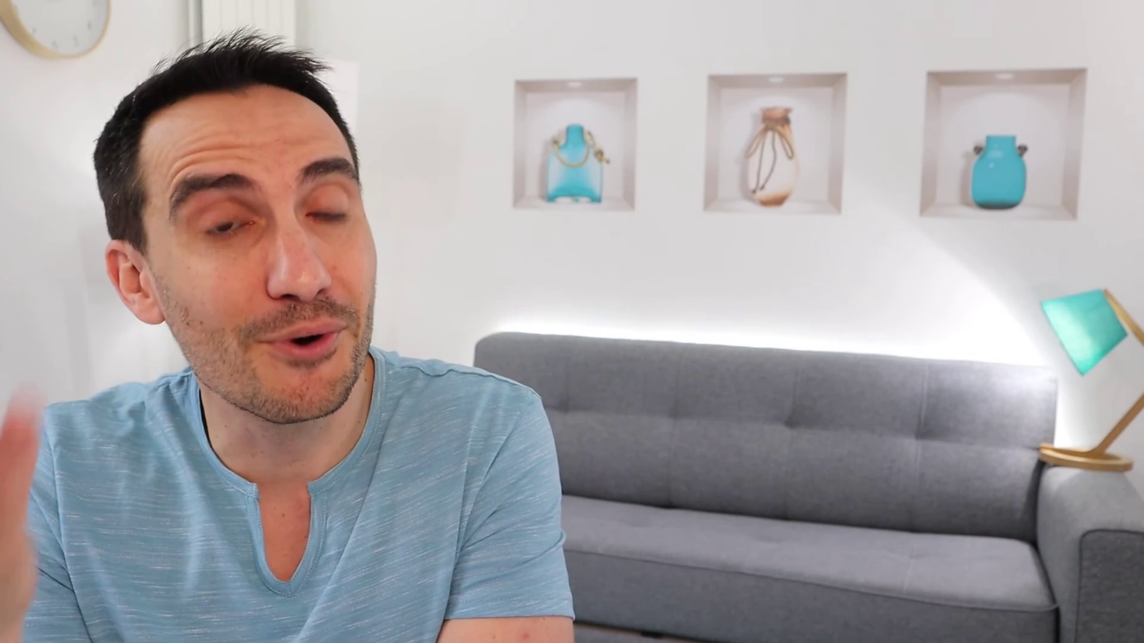
{"action": "type", "text": "ervat"}
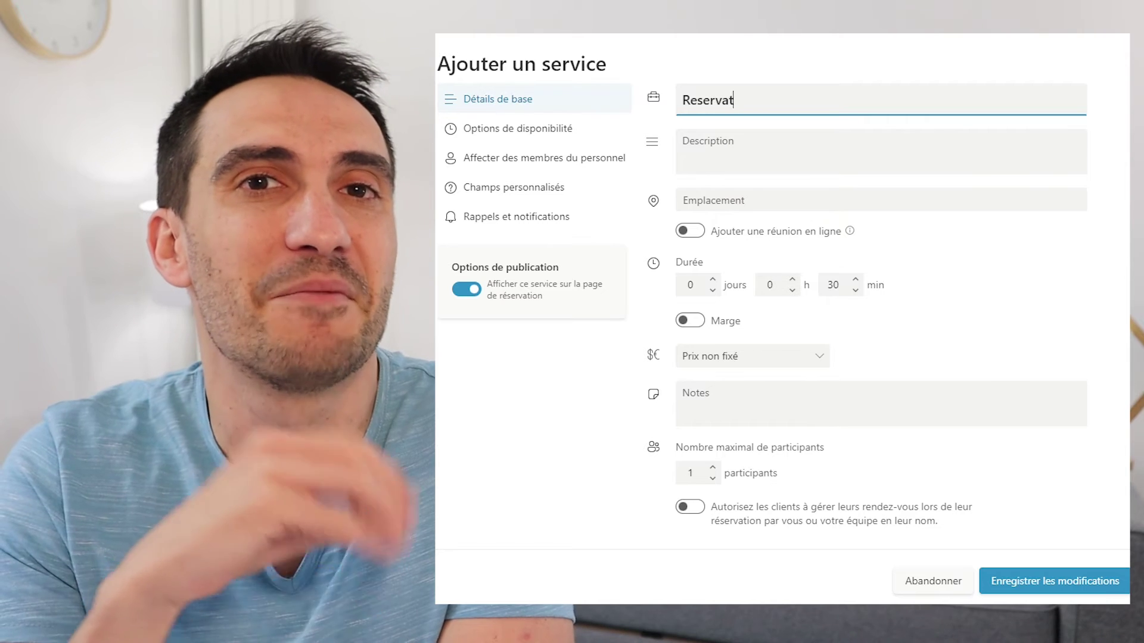
{"action": "type", "text": "ion 2"}
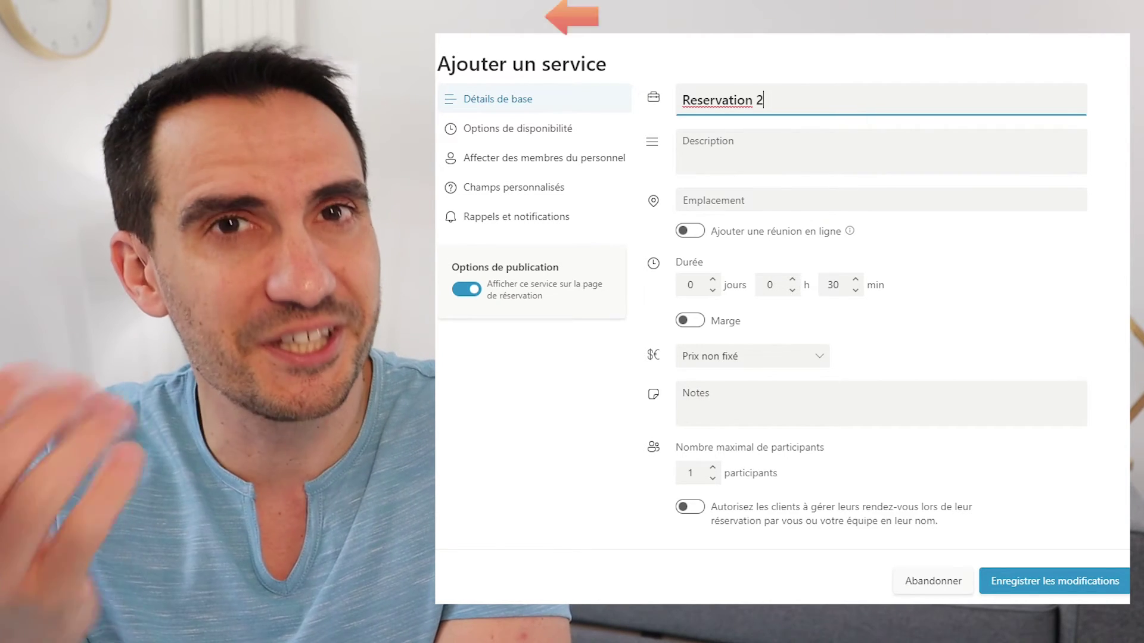
- Describe the service as "Créneau de réservation formation Bookings" and add an online meeting to it
{"action": "left_click", "coordinate": [766, 170]}
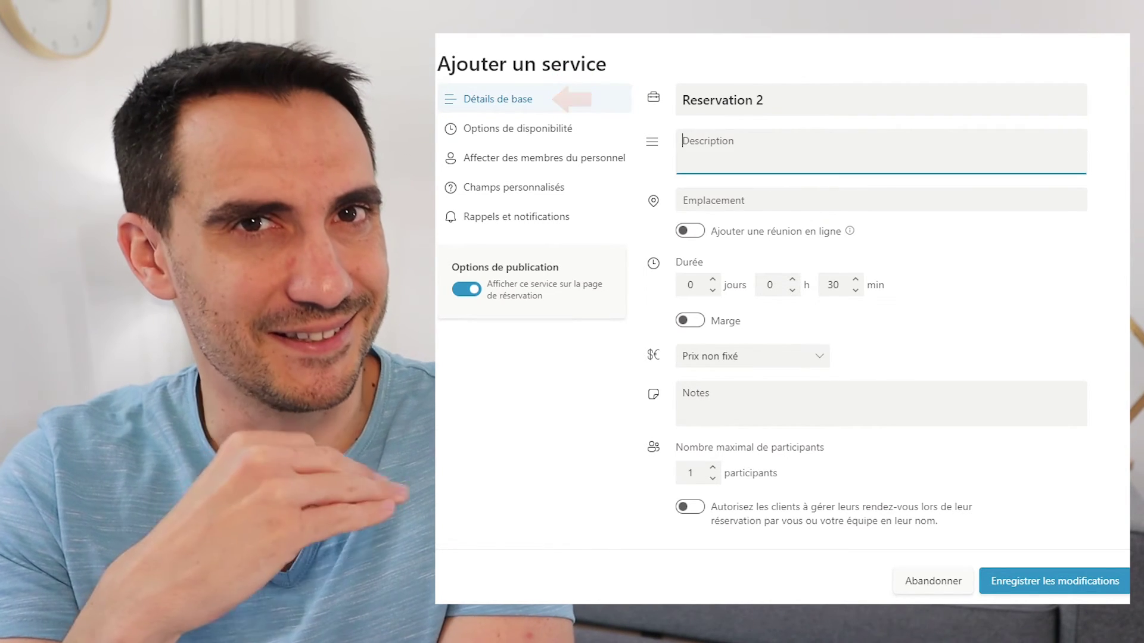
{"action": "type", "text": "C"}
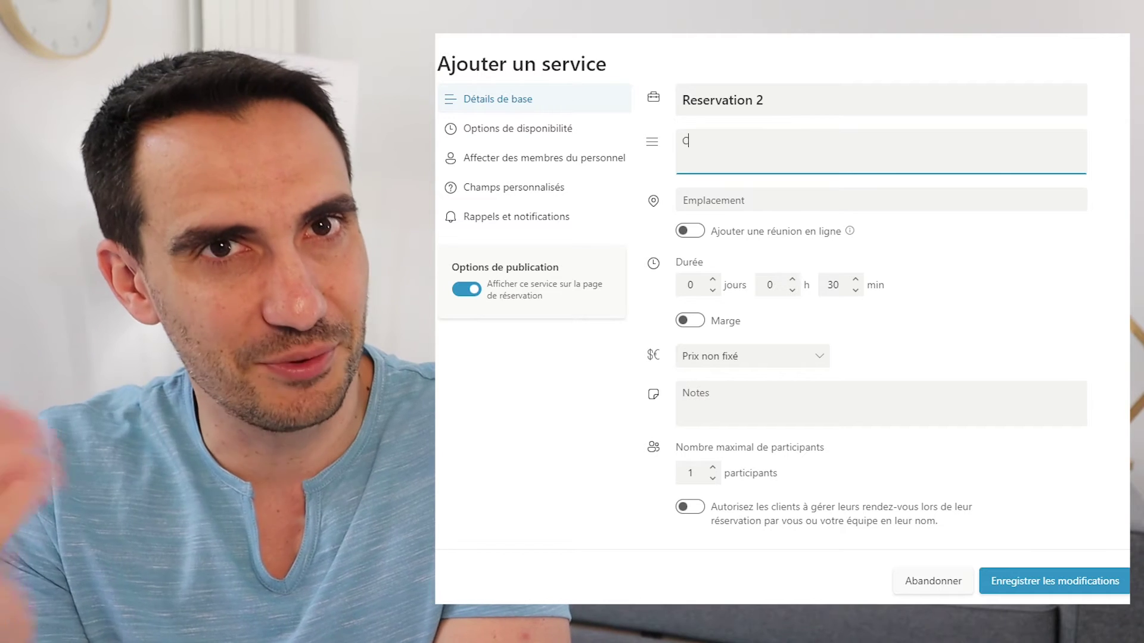
{"action": "type", "text": "réneau"}
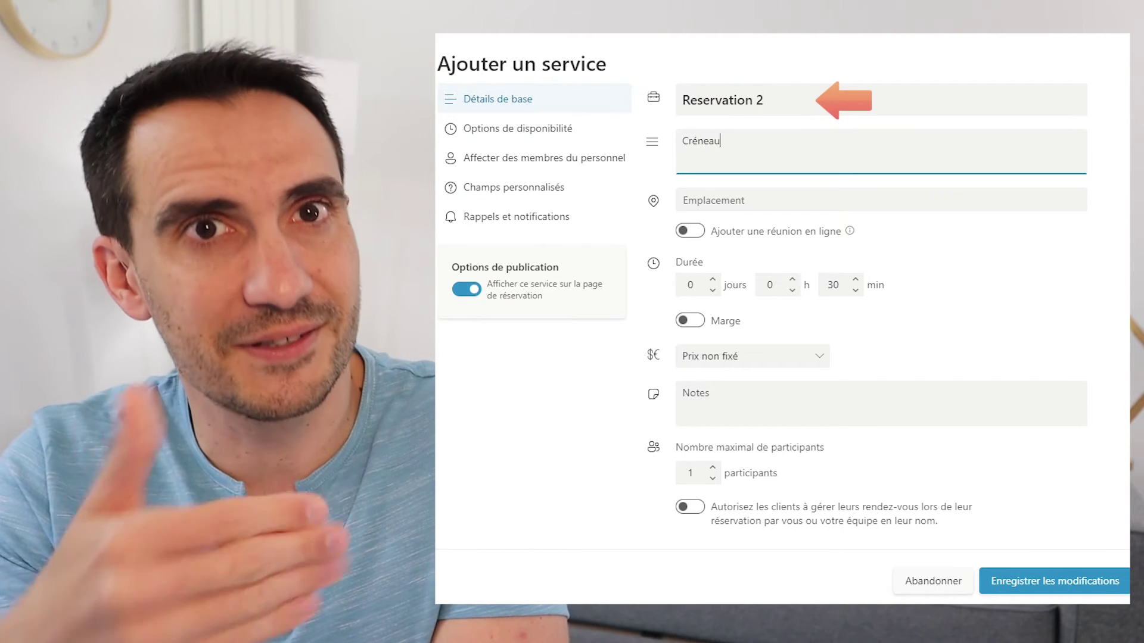
{"action": "type", "text": " de réserv"}
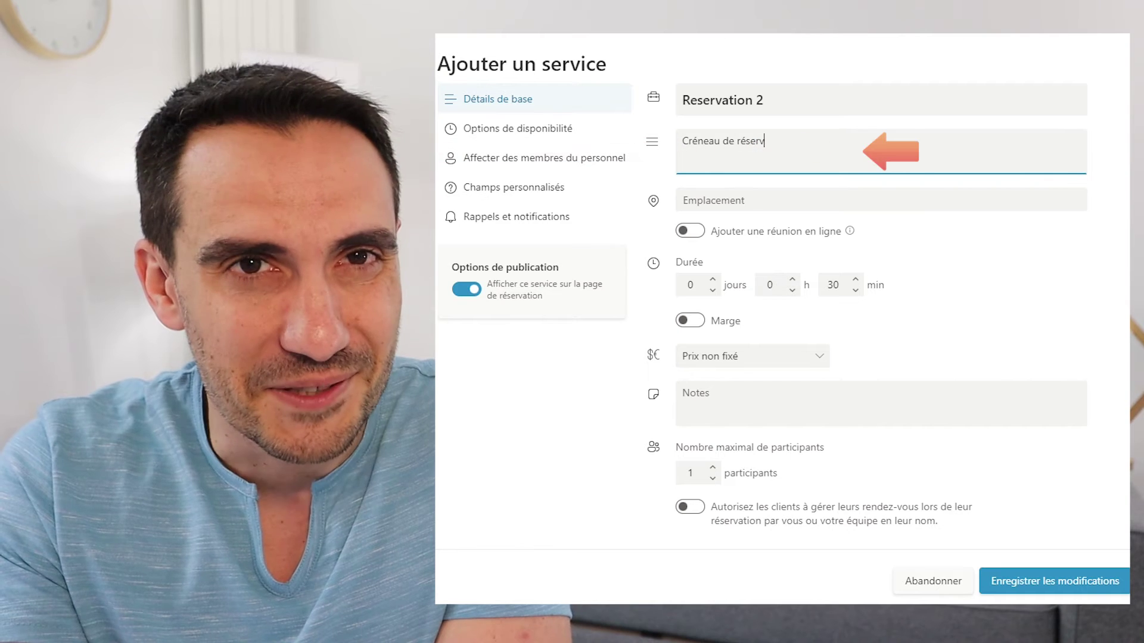
{"action": "type", "text": "ation "}
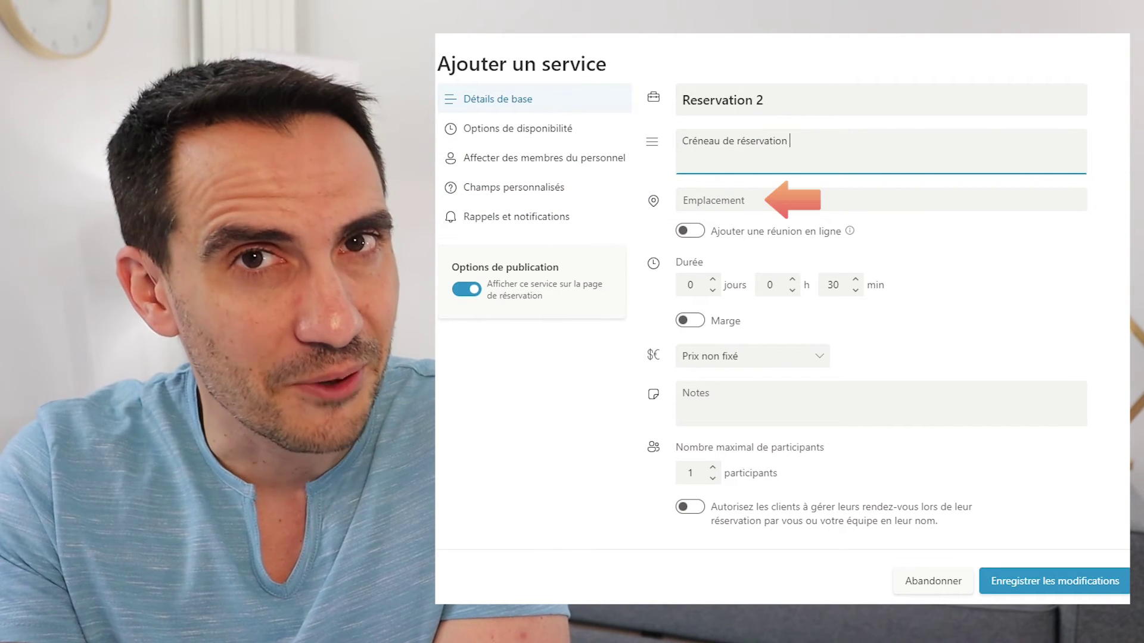
{"action": "type", "text": "formation Bookings"}
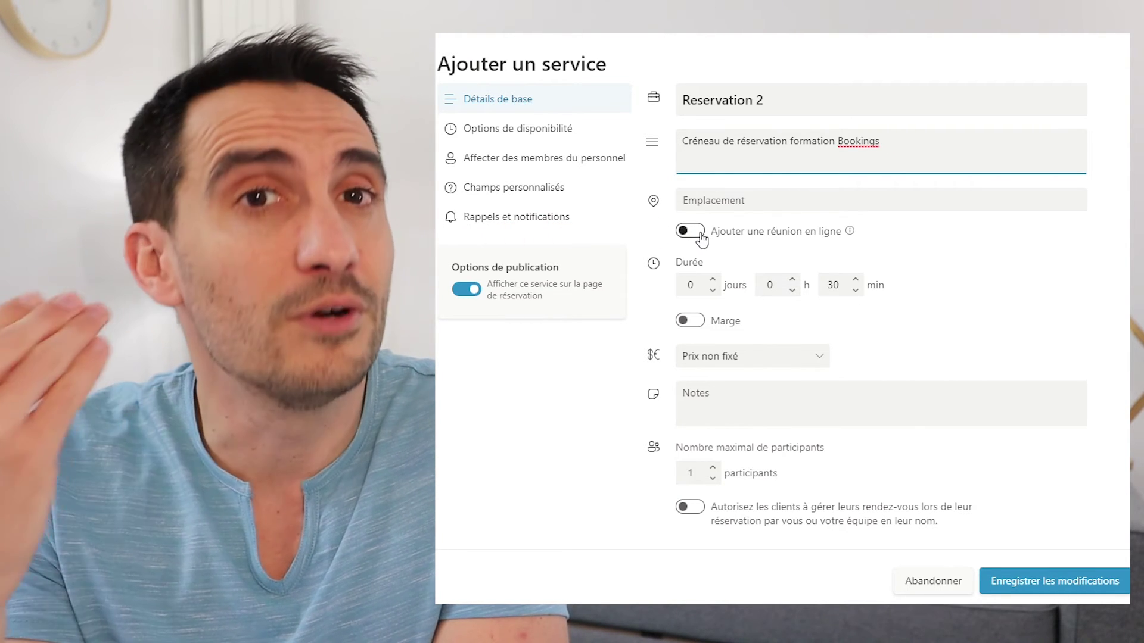
{"action": "left_click", "coordinate": [699, 238]}
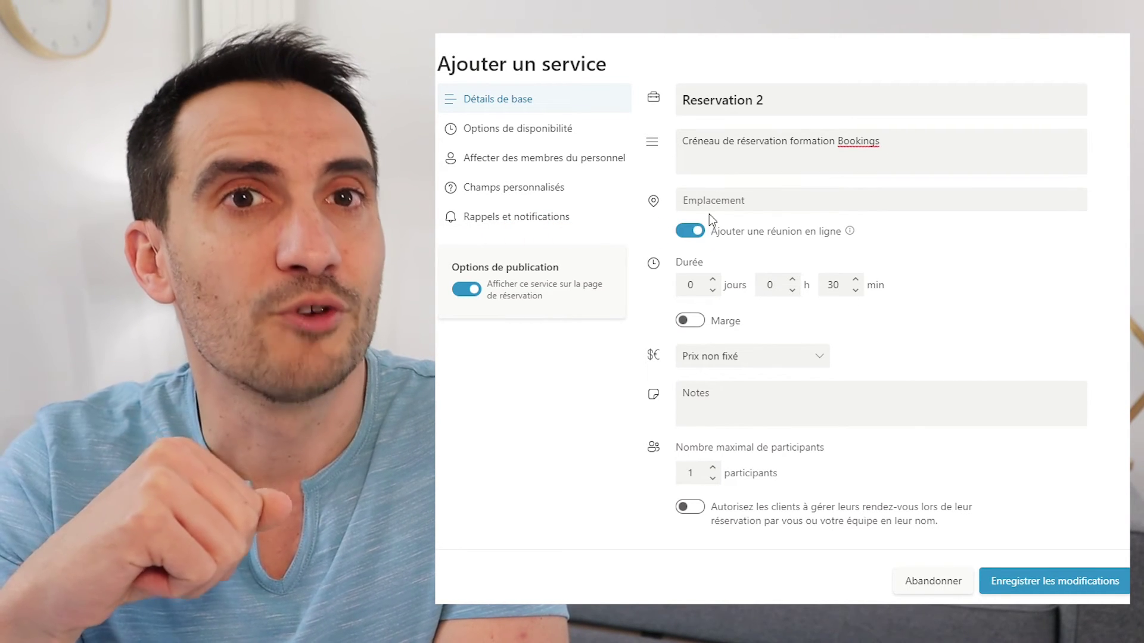
- Look through the service's duration, buffer time, price type and notes options without changing them
{"action": "left_click", "coordinate": [793, 279]}
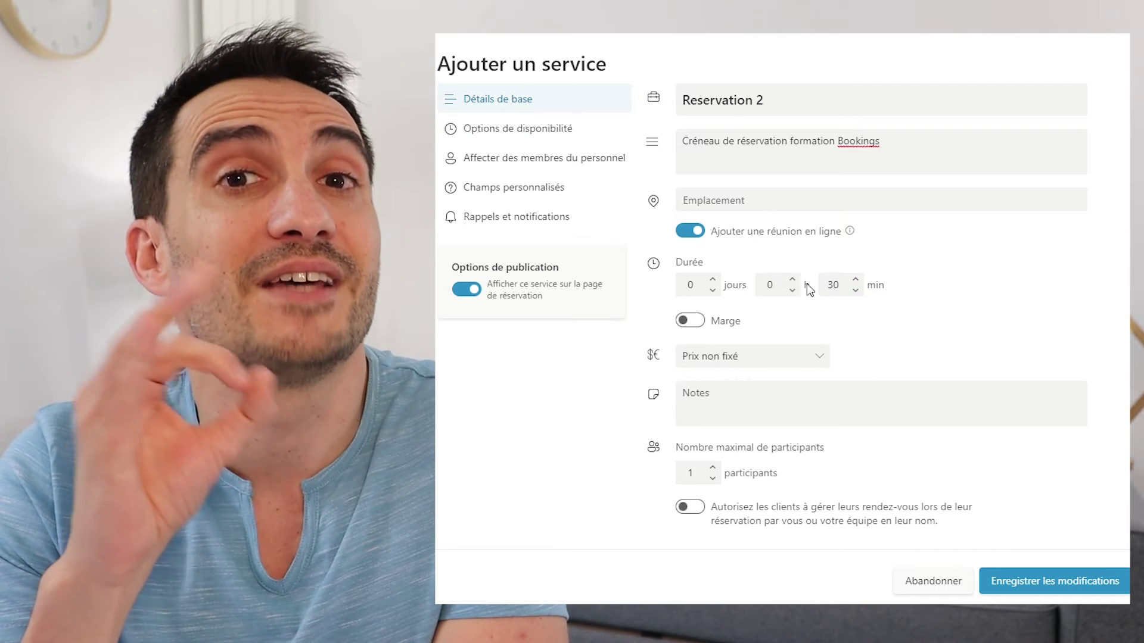
{"action": "left_click", "coordinate": [692, 322]}
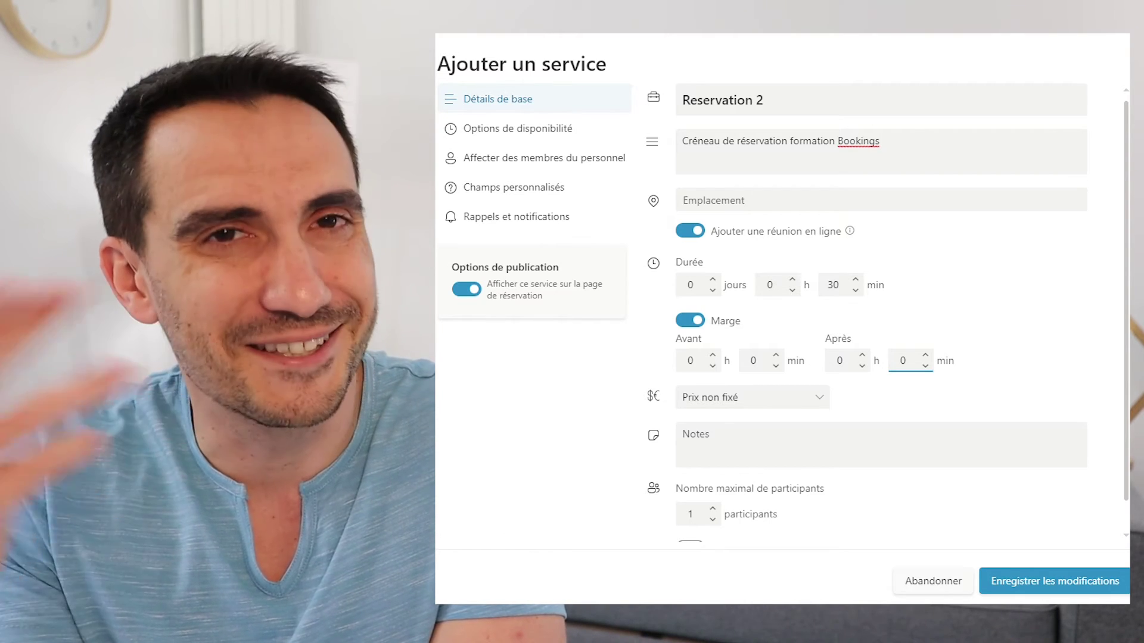
{"action": "left_click", "coordinate": [687, 322]}
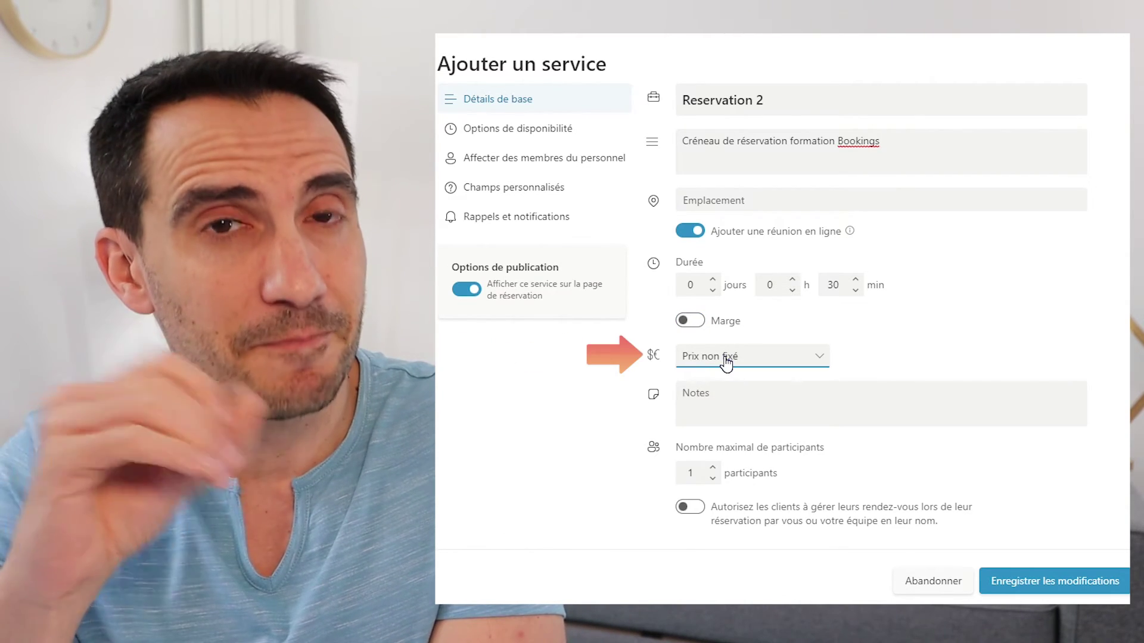
{"action": "left_click", "coordinate": [727, 357]}
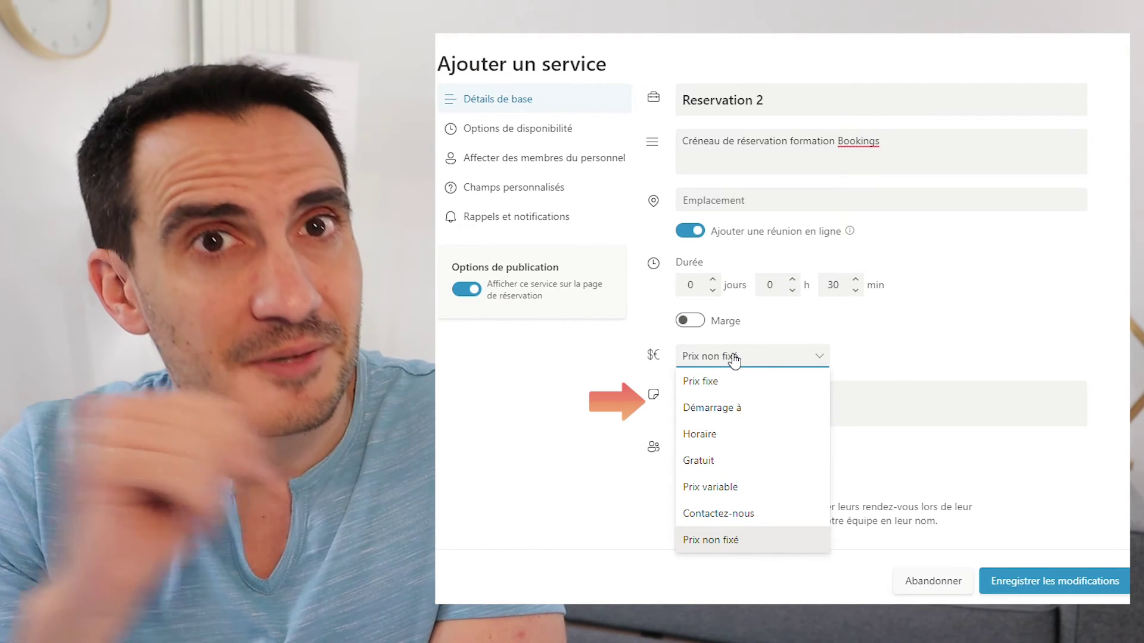
{"action": "left_click", "coordinate": [732, 360]}
{"action": "left_click", "coordinate": [774, 401]}
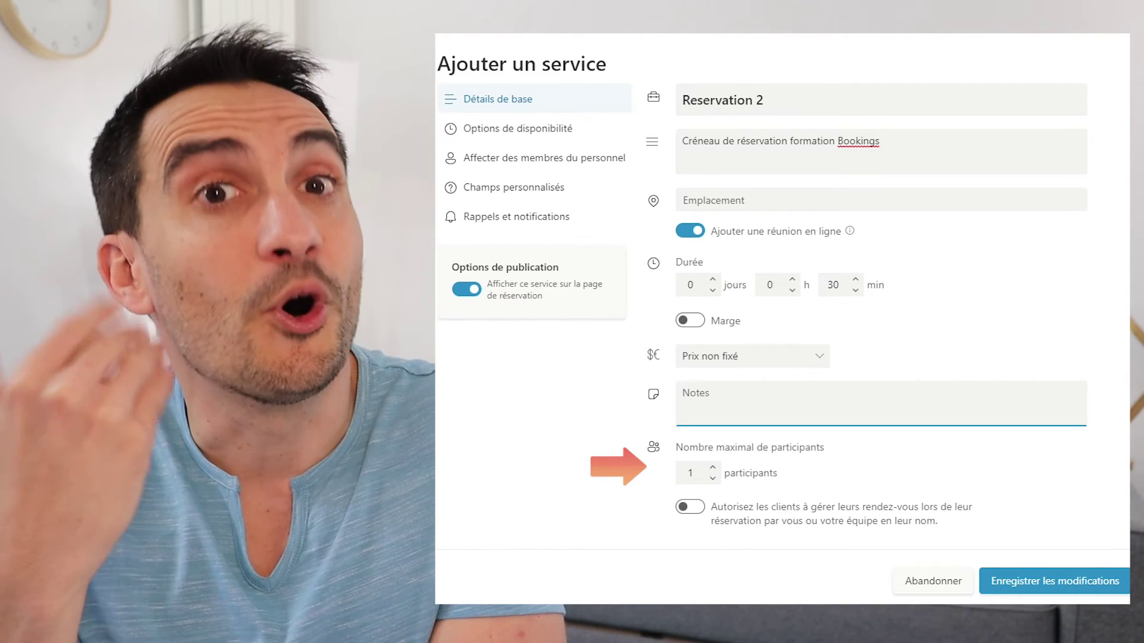
- Keep the maximum at 1 participant and allow customers to manage appointments booked on their behalf by the team
{"action": "left_click", "coordinate": [714, 466]}
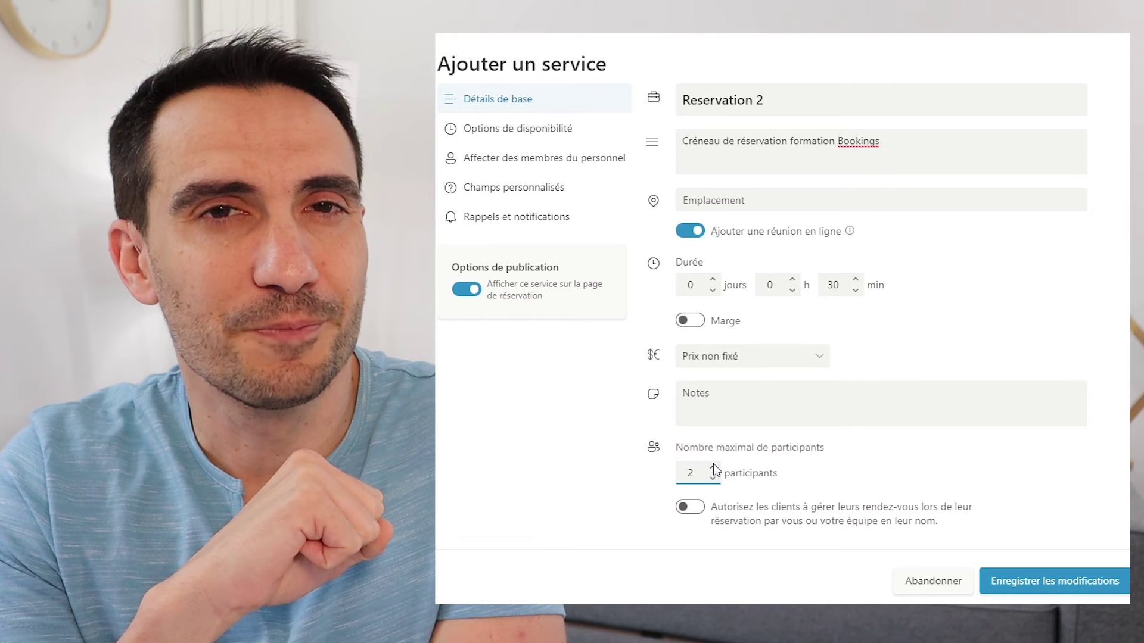
{"action": "left_click", "coordinate": [714, 466]}
{"action": "left_click", "coordinate": [713, 466]}
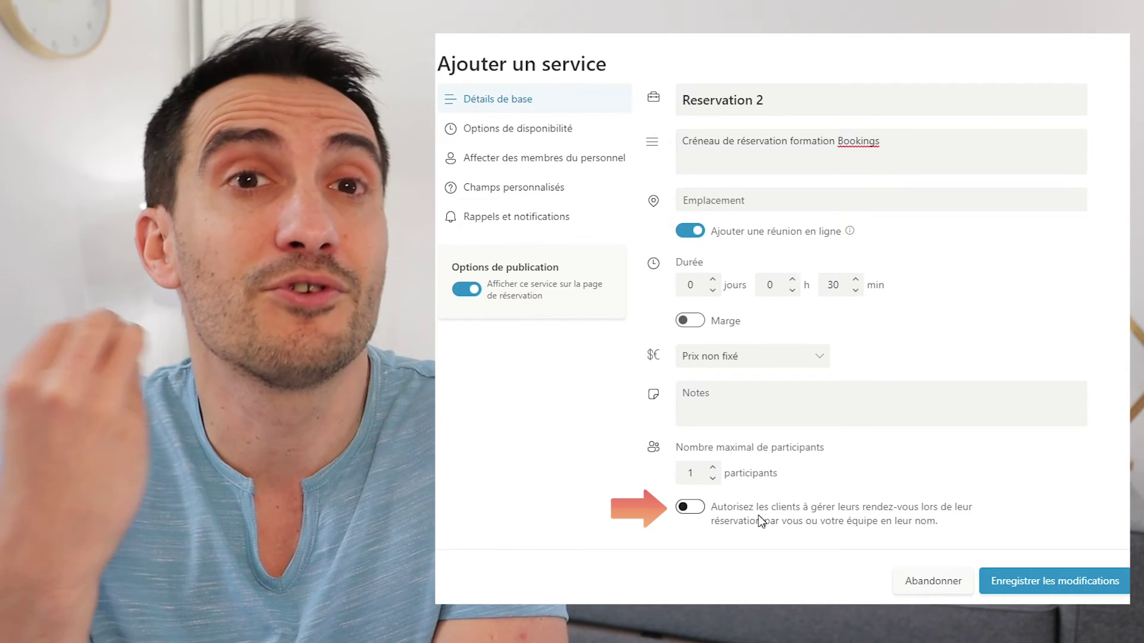
{"action": "left_click", "coordinate": [695, 510]}
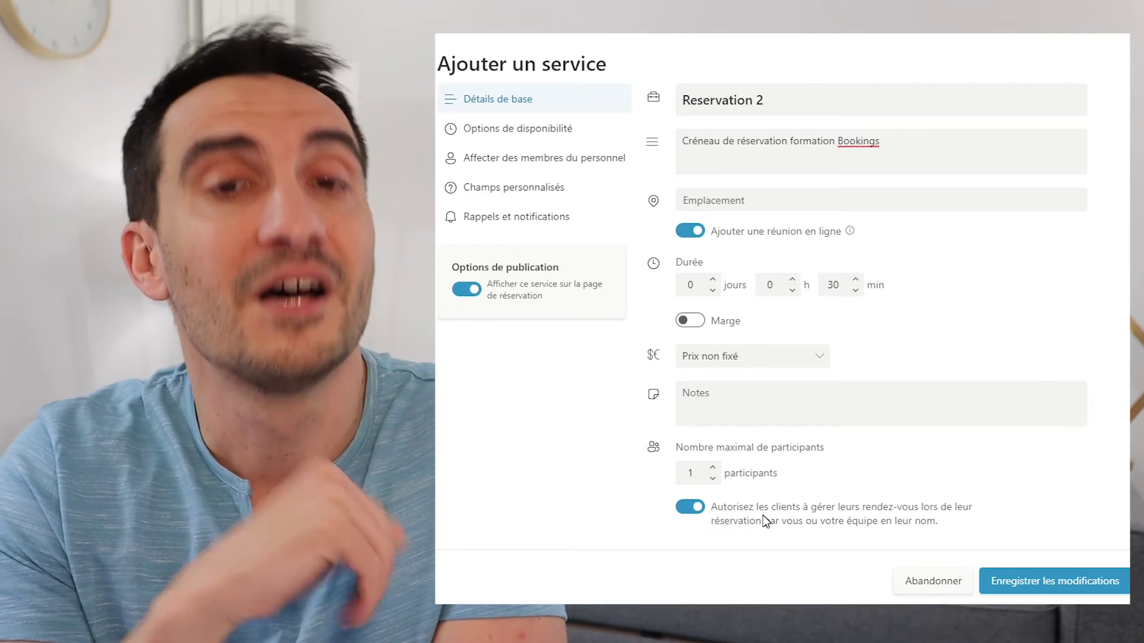
- Turn off the default scheduling policy for the service, keeping 30-minute intervals and general availability whenever staff are available
{"action": "left_click", "coordinate": [502, 131]}
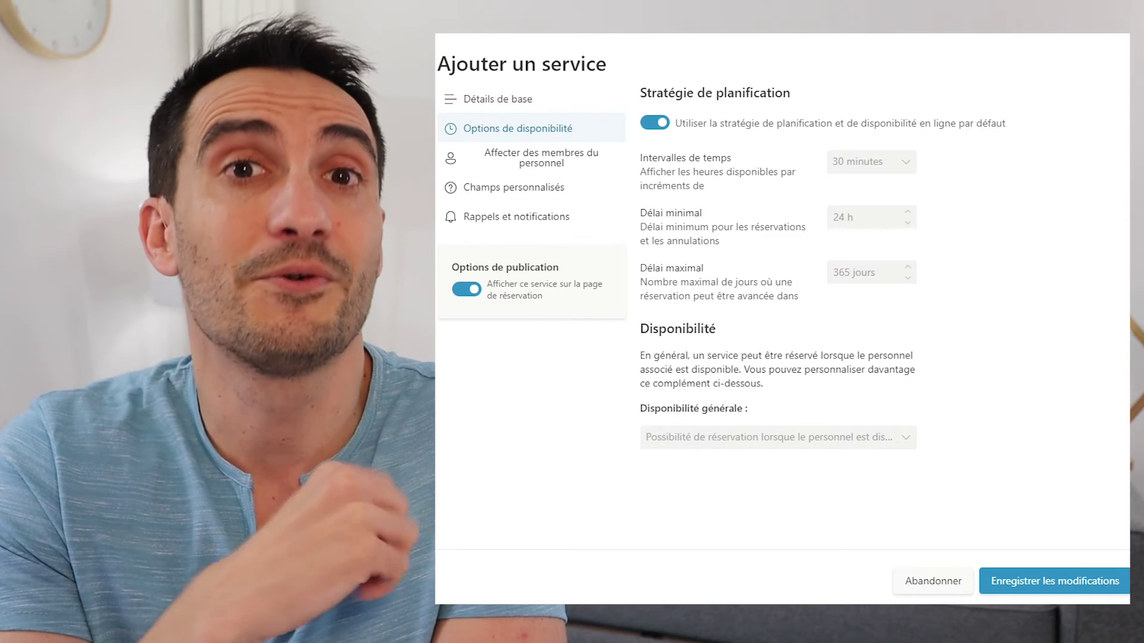
{"action": "left_click", "coordinate": [654, 123]}
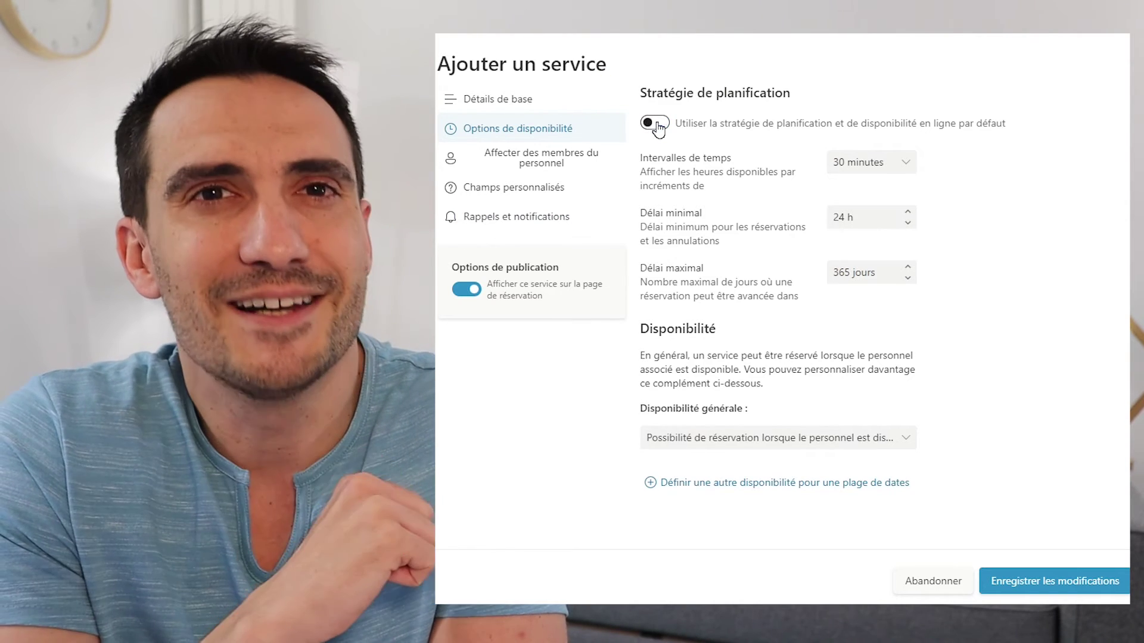
{"action": "left_click", "coordinate": [910, 166]}
{"action": "left_click", "coordinate": [909, 162]}
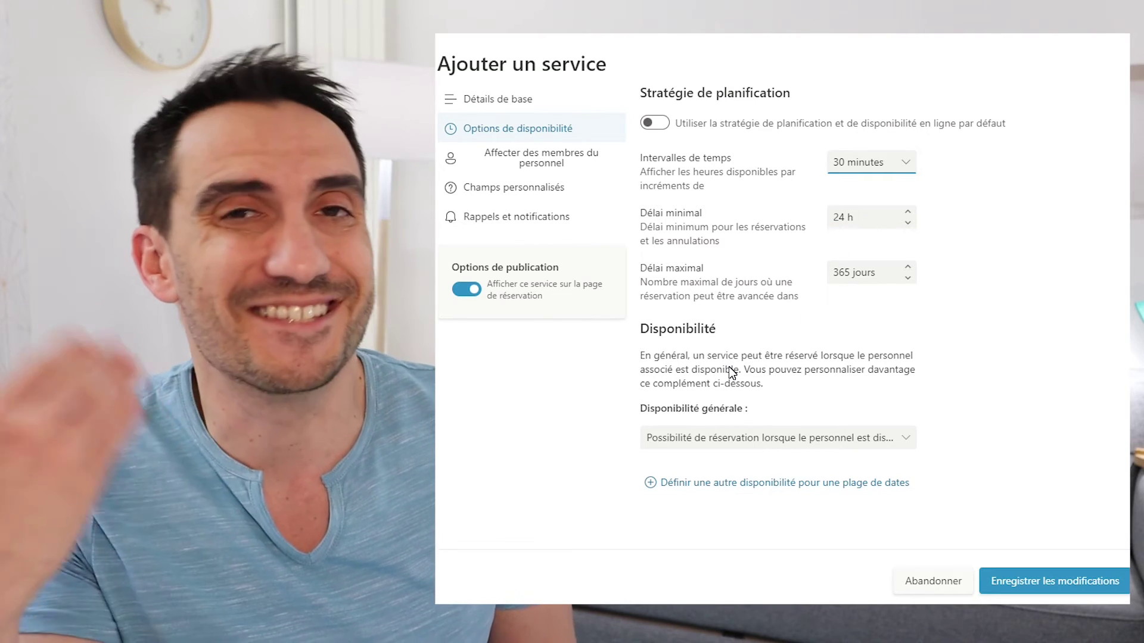
{"action": "left_click", "coordinate": [907, 441]}
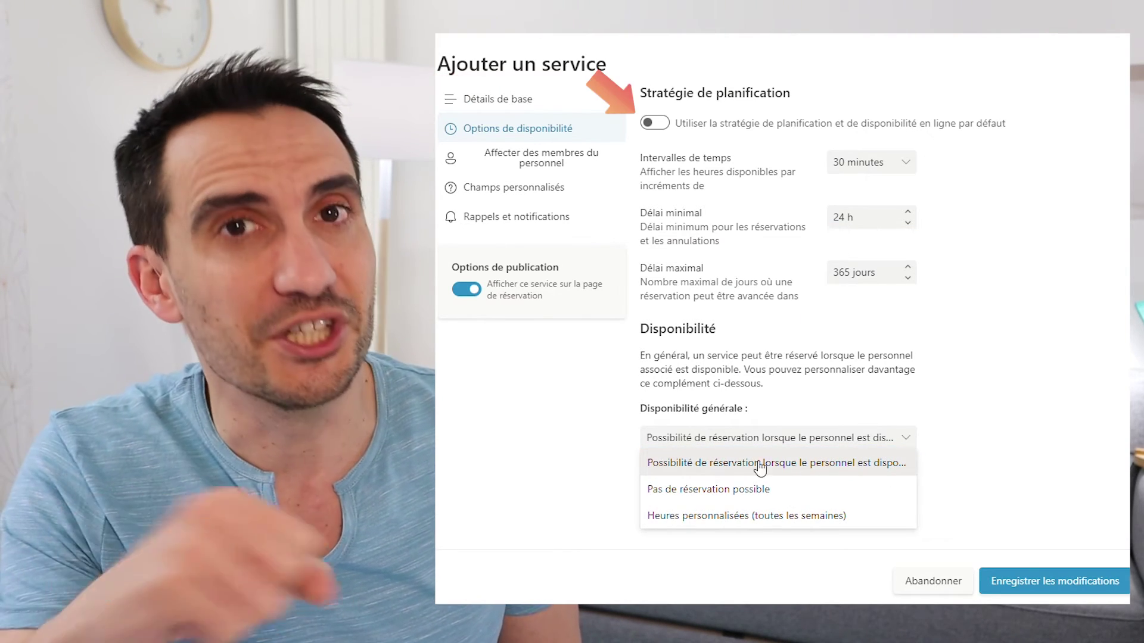
{"action": "left_click", "coordinate": [740, 464]}
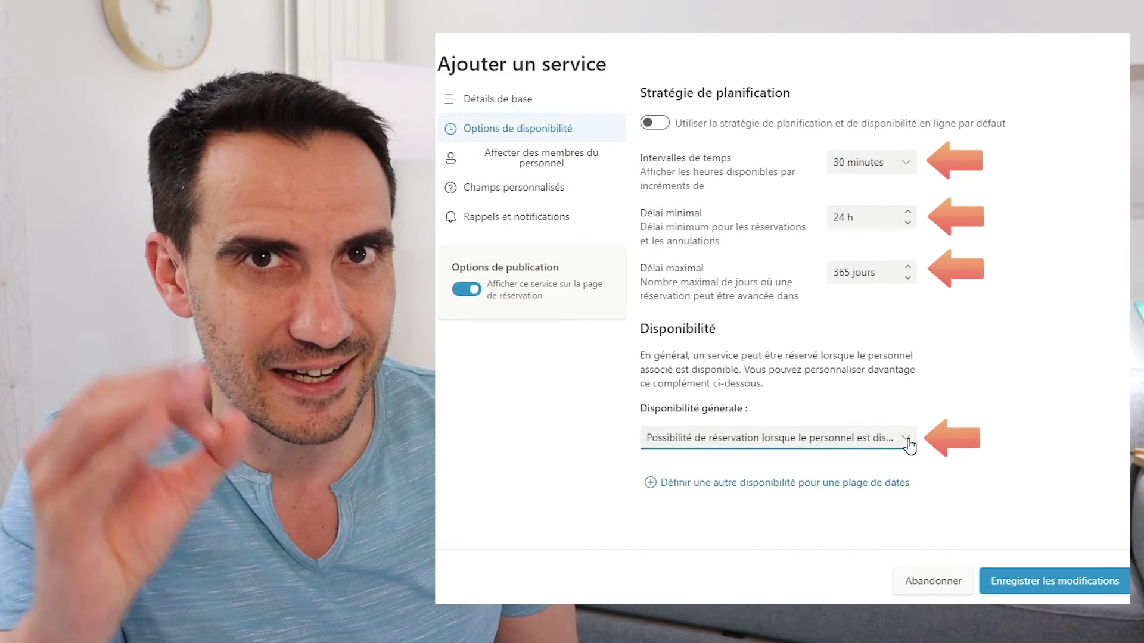
- Add a separate availability for a date range to the service and delete it again
{"action": "left_click", "coordinate": [769, 484]}
{"action": "scroll", "coordinate": [772, 489], "scroll_direction": "down", "scroll_amount": 2}
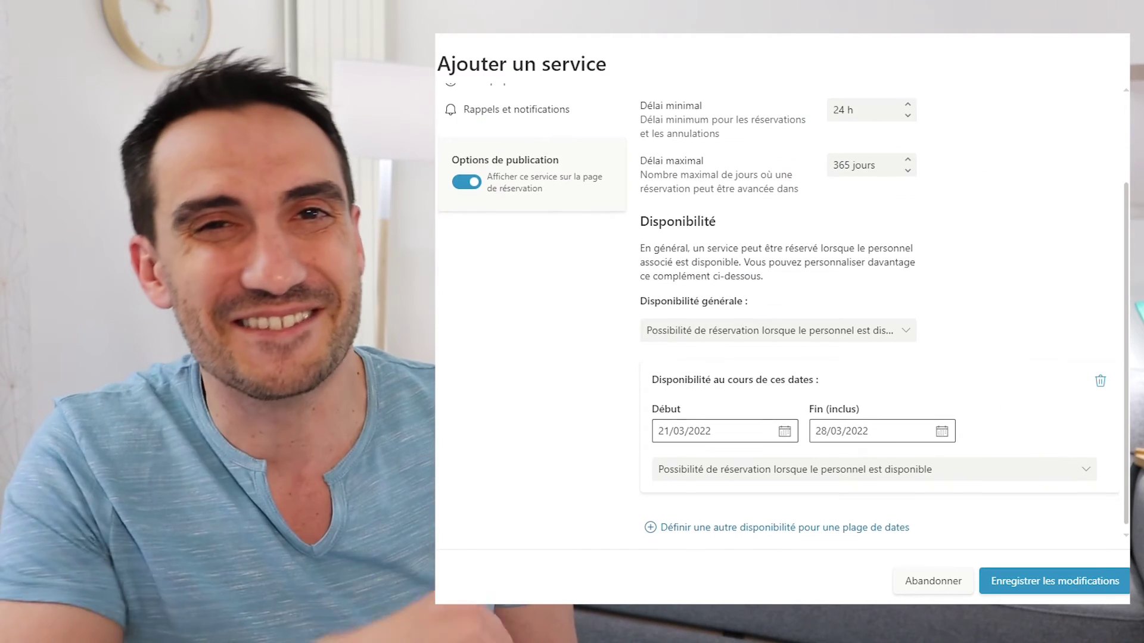
{"action": "left_click", "coordinate": [1100, 381]}
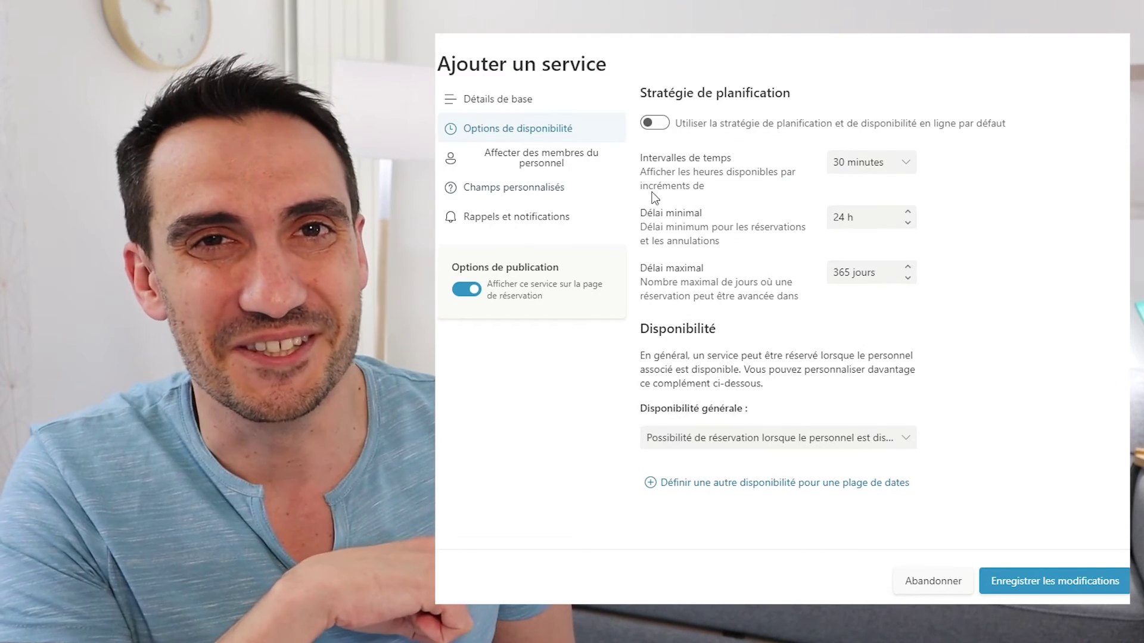
- Turn off the option that lets customers choose a specific staff member when booking the service
{"action": "left_click", "coordinate": [545, 161]}
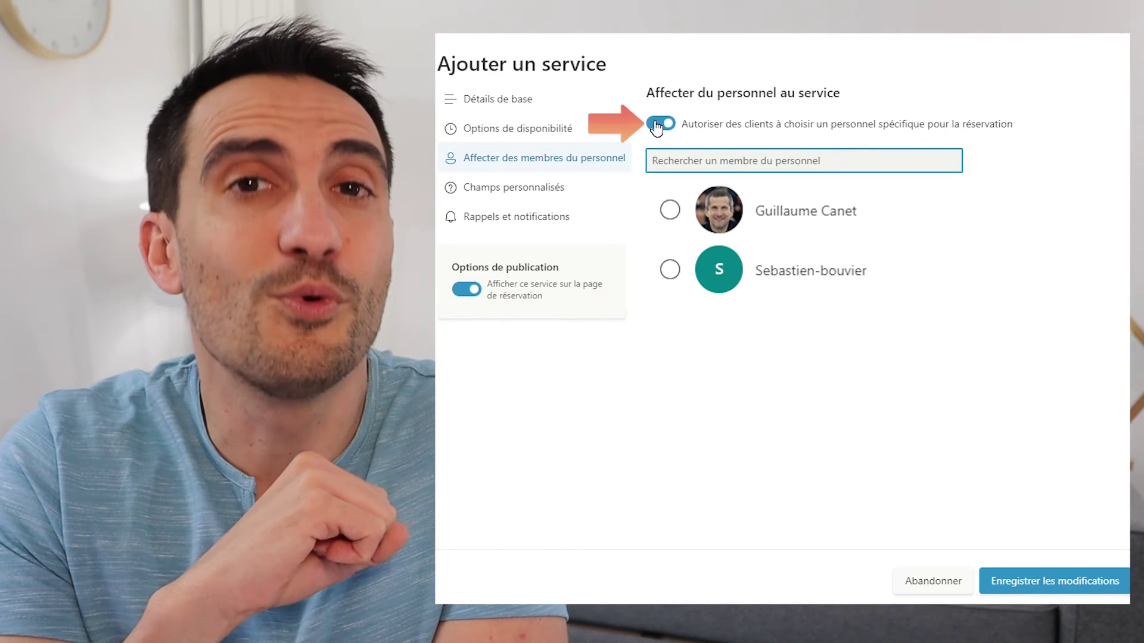
{"action": "left_click", "coordinate": [656, 125]}
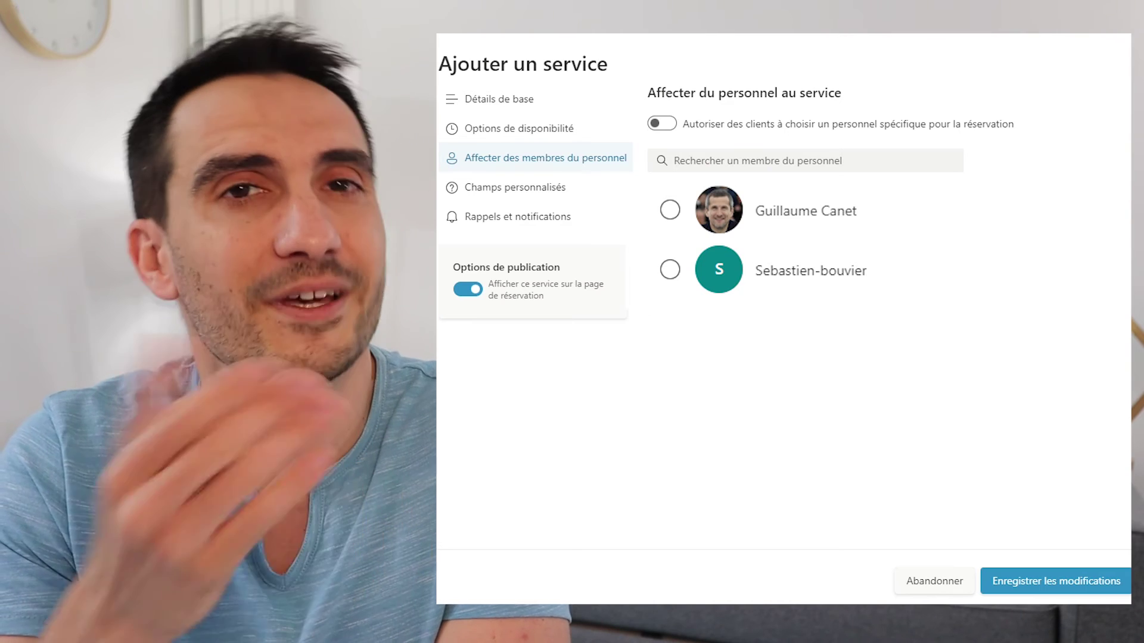
- Make the customer's email address and phone number mandatory for the service, and stop asking for the customer's address
{"action": "left_click", "coordinate": [494, 189]}
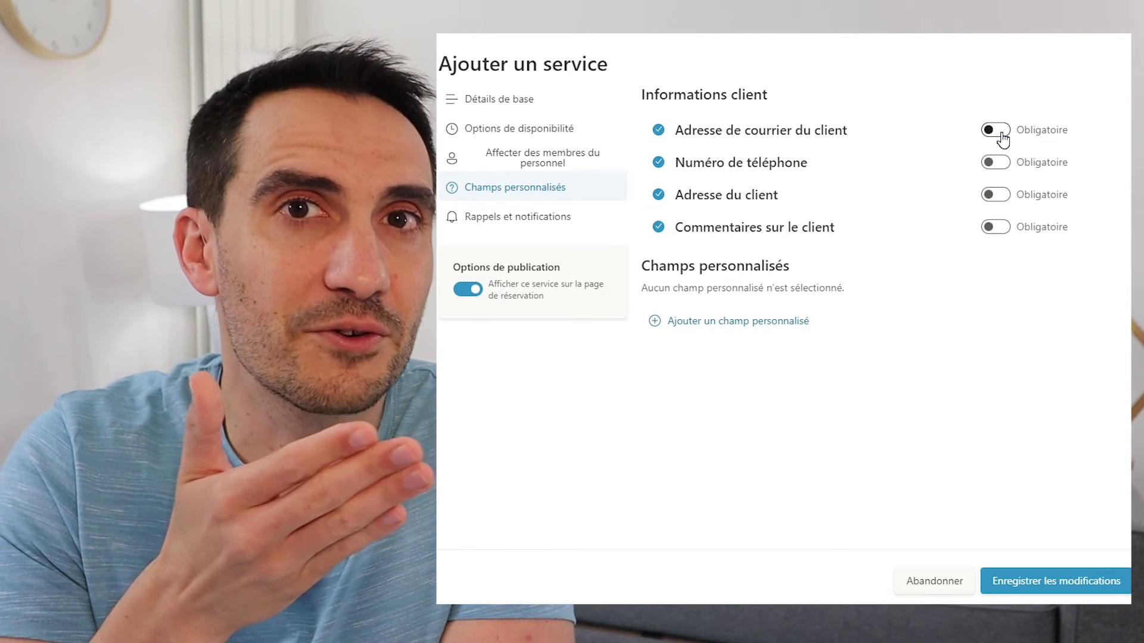
{"action": "left_click", "coordinate": [995, 134]}
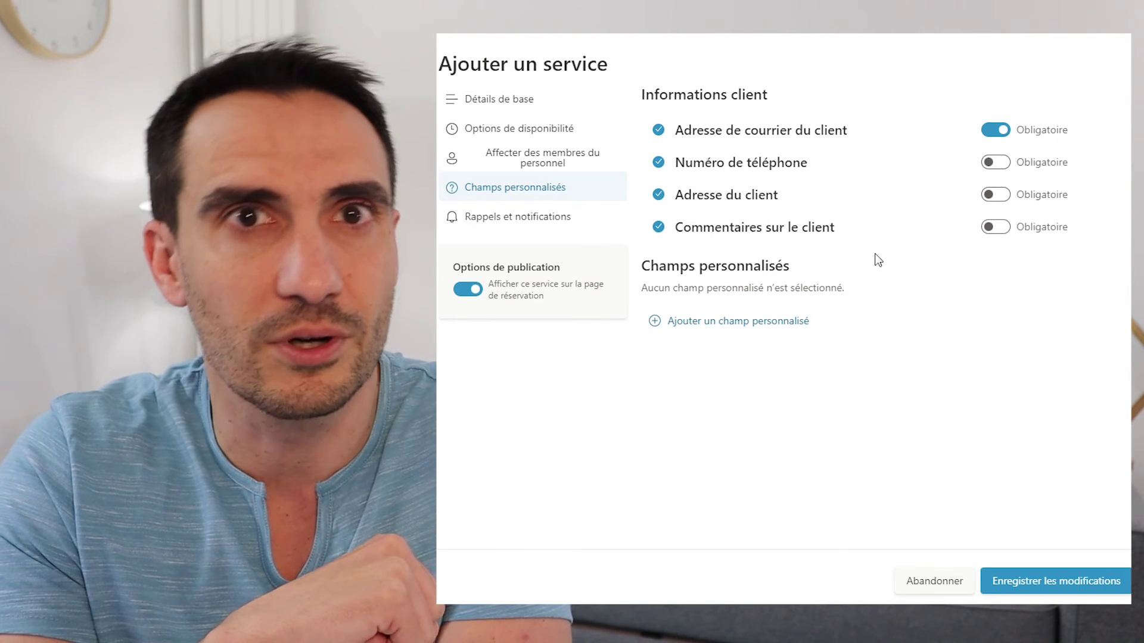
{"action": "left_click", "coordinate": [995, 162]}
{"action": "left_click", "coordinate": [657, 194]}
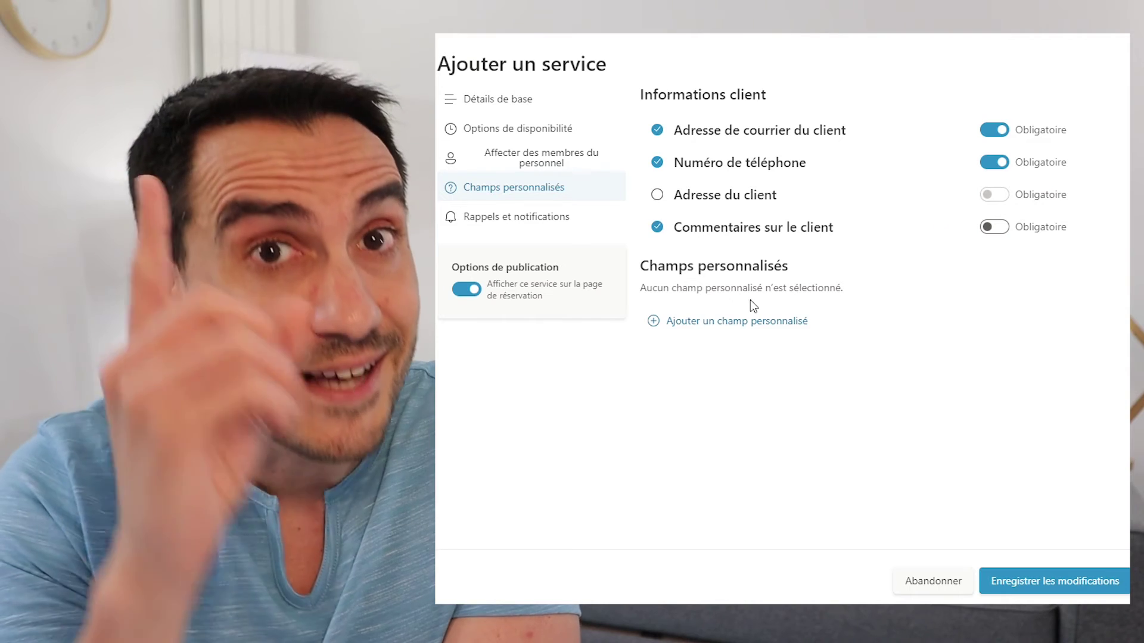
- Add a custom field to the service, look at its question types, and delete the field again
{"action": "left_click", "coordinate": [707, 321]}
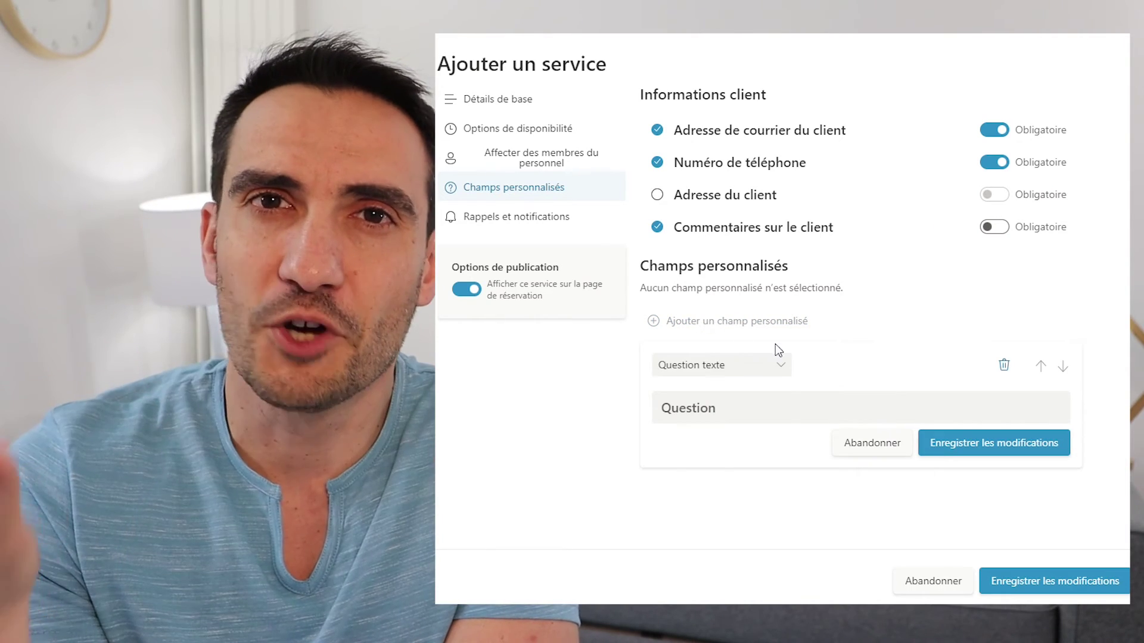
{"action": "left_click", "coordinate": [778, 368]}
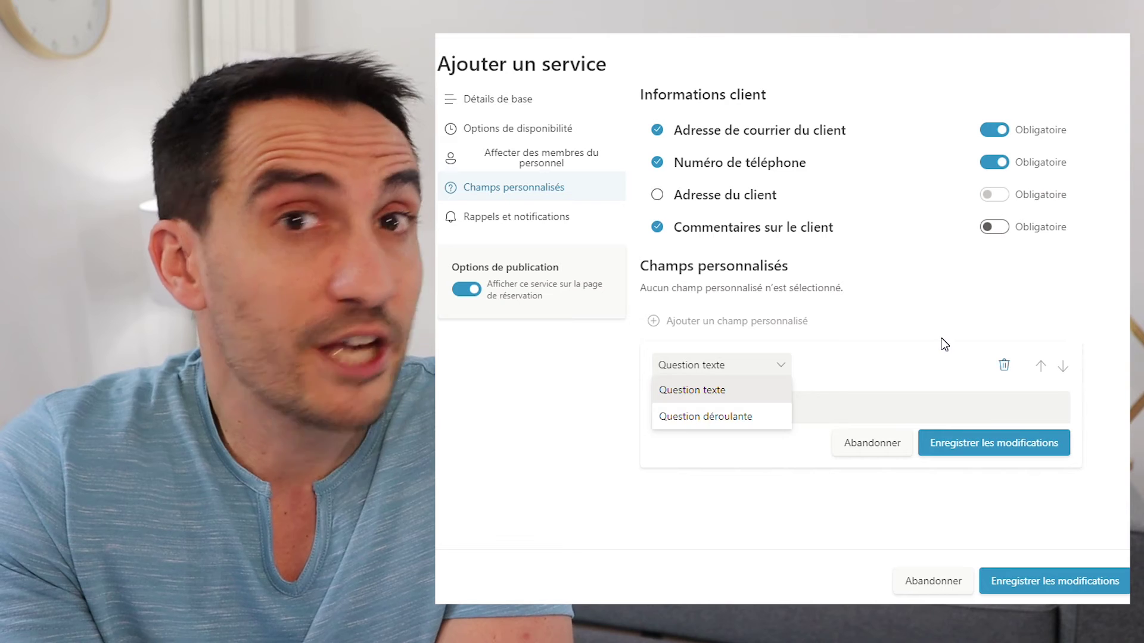
{"action": "left_click", "coordinate": [944, 344]}
{"action": "left_click", "coordinate": [685, 408]}
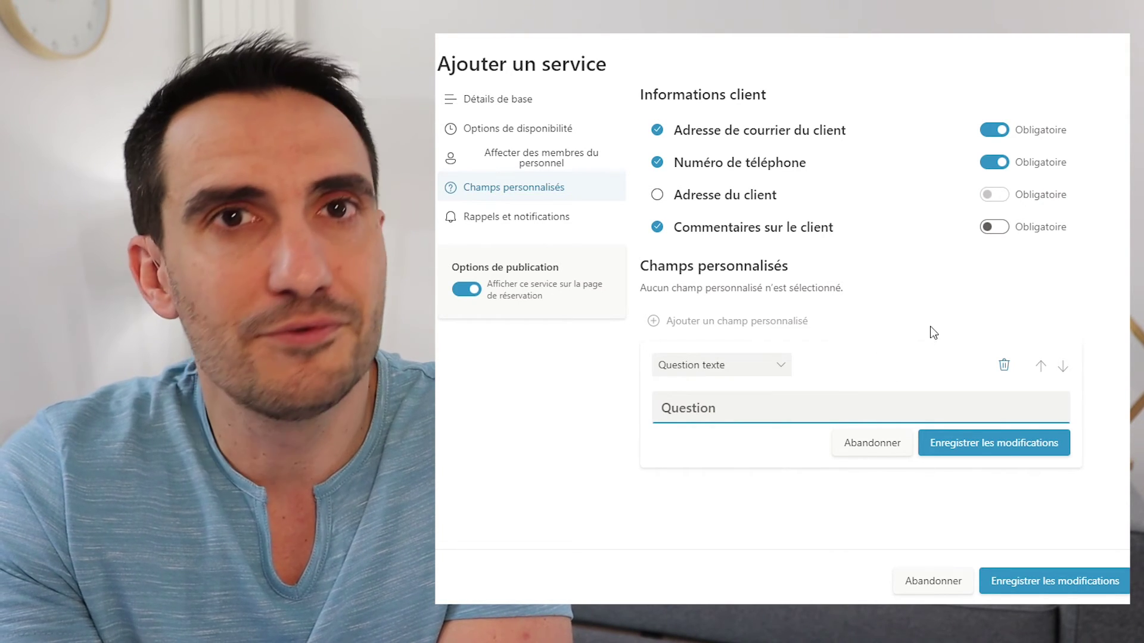
{"action": "left_click", "coordinate": [1005, 366]}
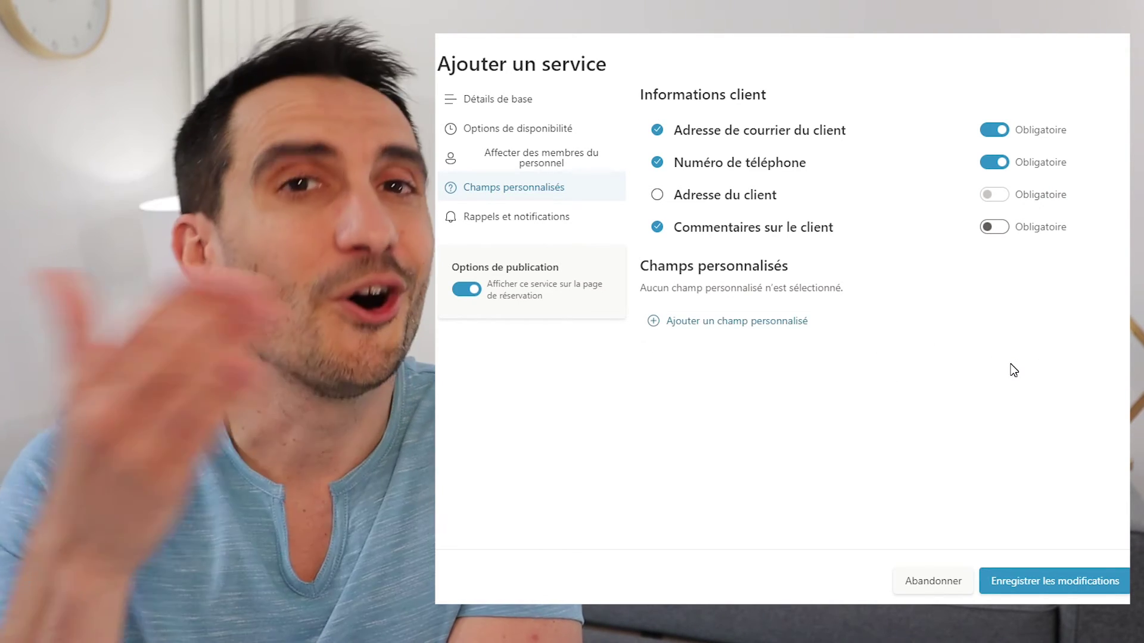
- Enable sending the customer a meeting invitation in addition to the confirmation email in the service's notifications
{"action": "left_click", "coordinate": [536, 222]}
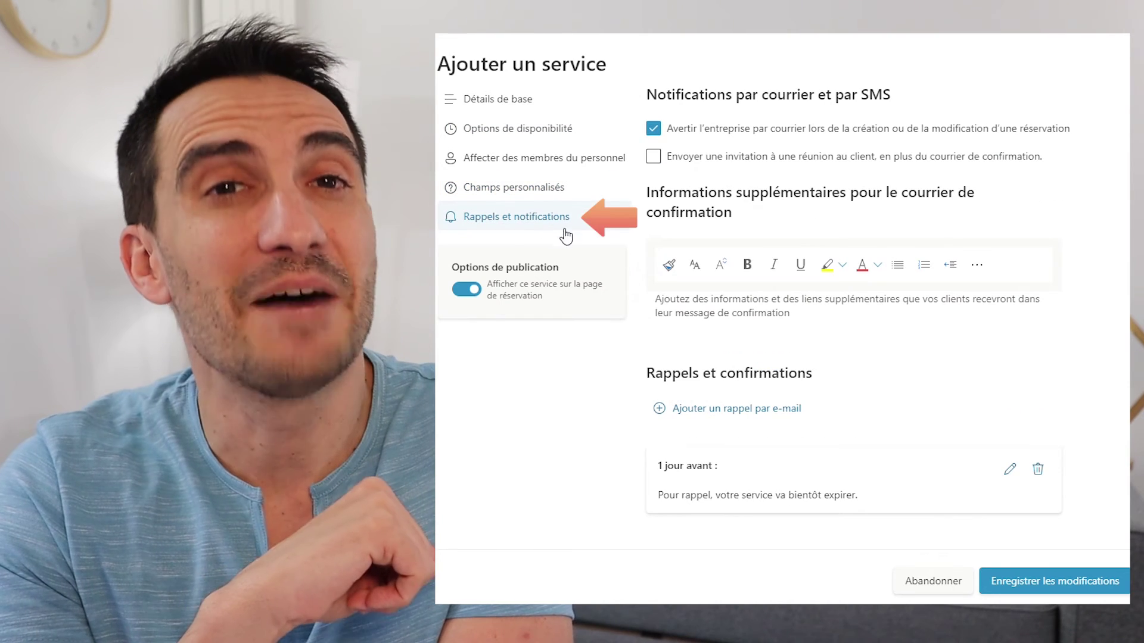
{"action": "left_click", "coordinate": [744, 156]}
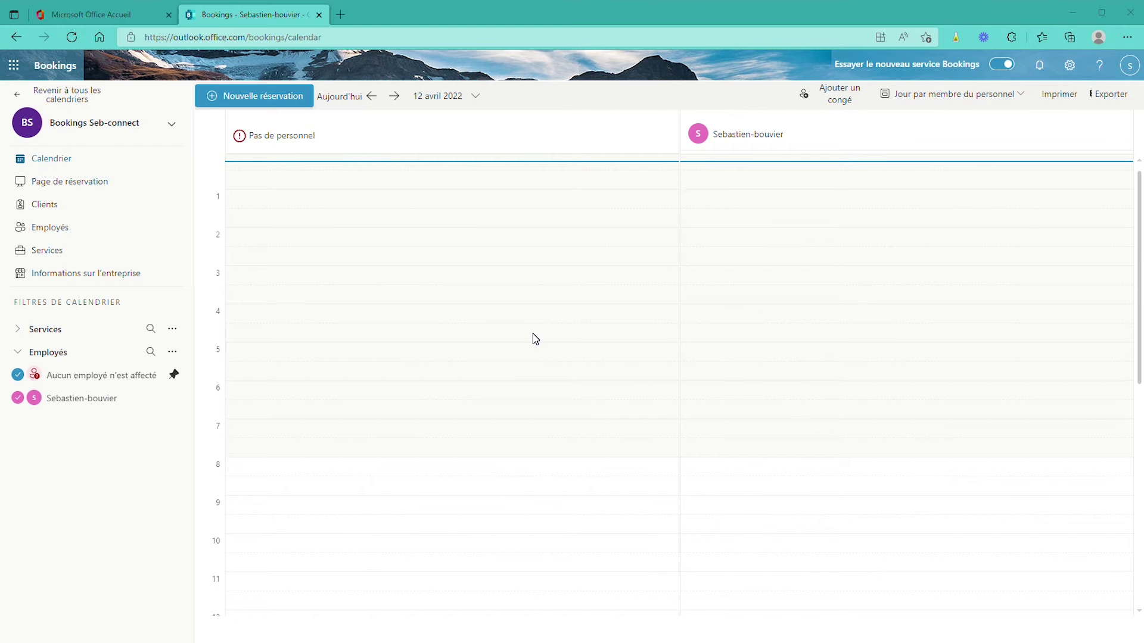
- Start a new staff entry for a colleague found in the directory and complete the person's initials
{"action": "left_click", "coordinate": [50, 229]}
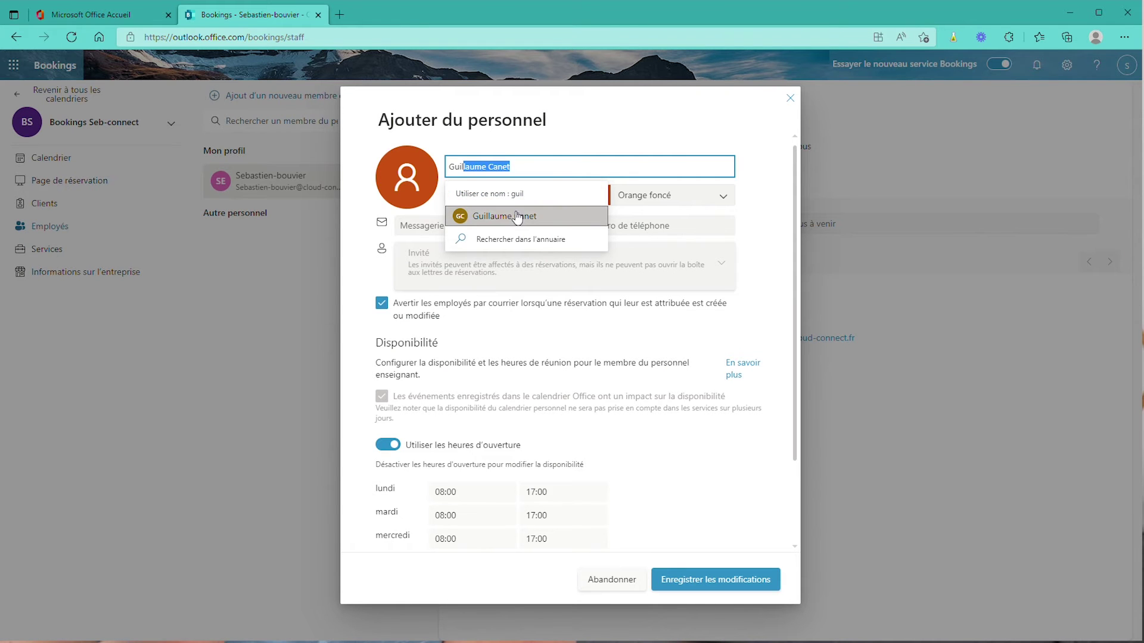
{"action": "left_click", "coordinate": [517, 216]}
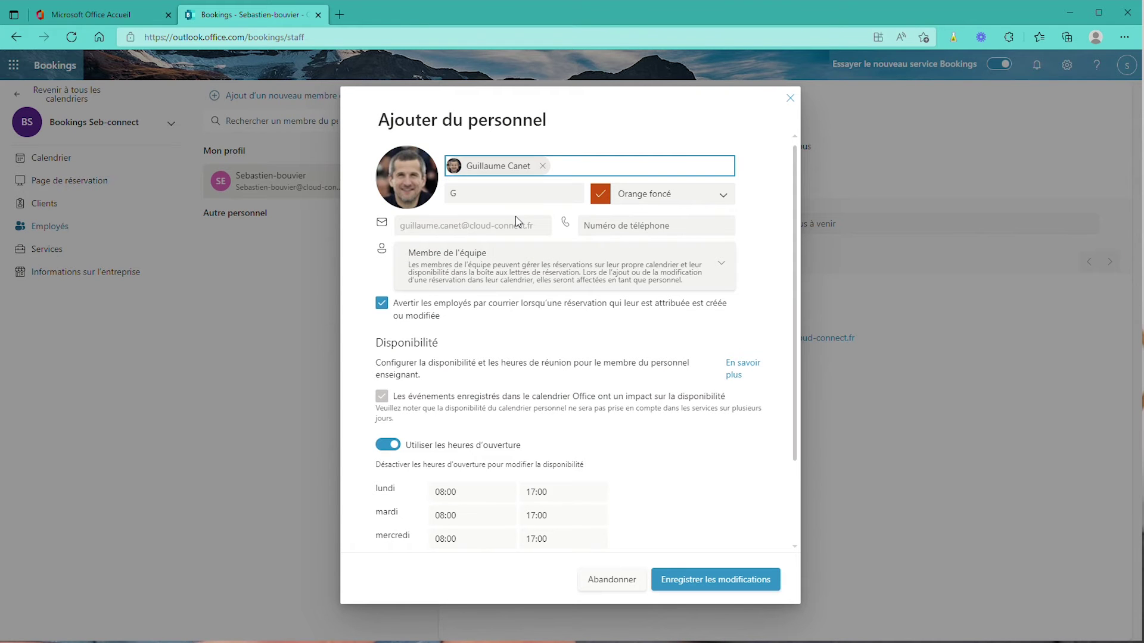
{"action": "left_click", "coordinate": [513, 194]}
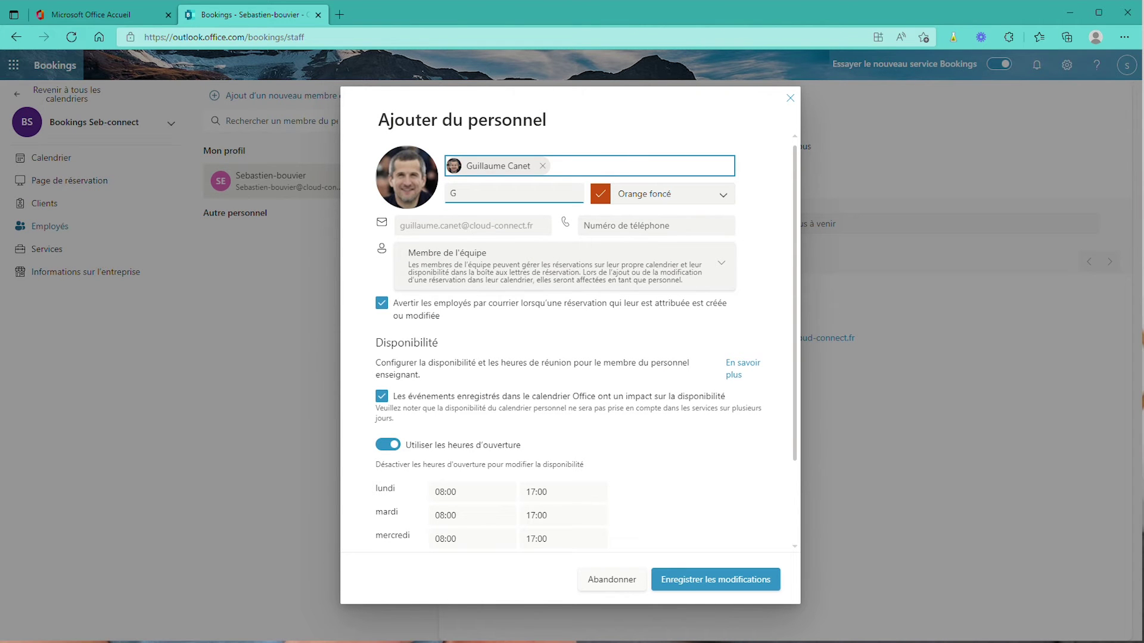
{"action": "type", "text": "C"}
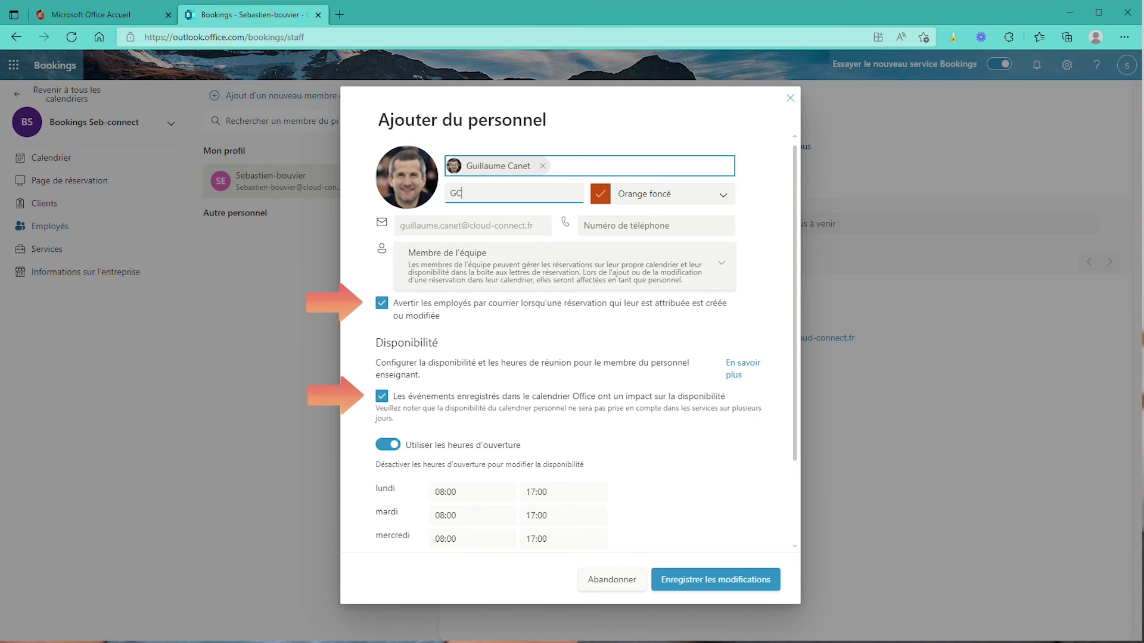
- Set the new staff member's colour to Vert vif and open the choice of team role
{"action": "left_click", "coordinate": [724, 198]}
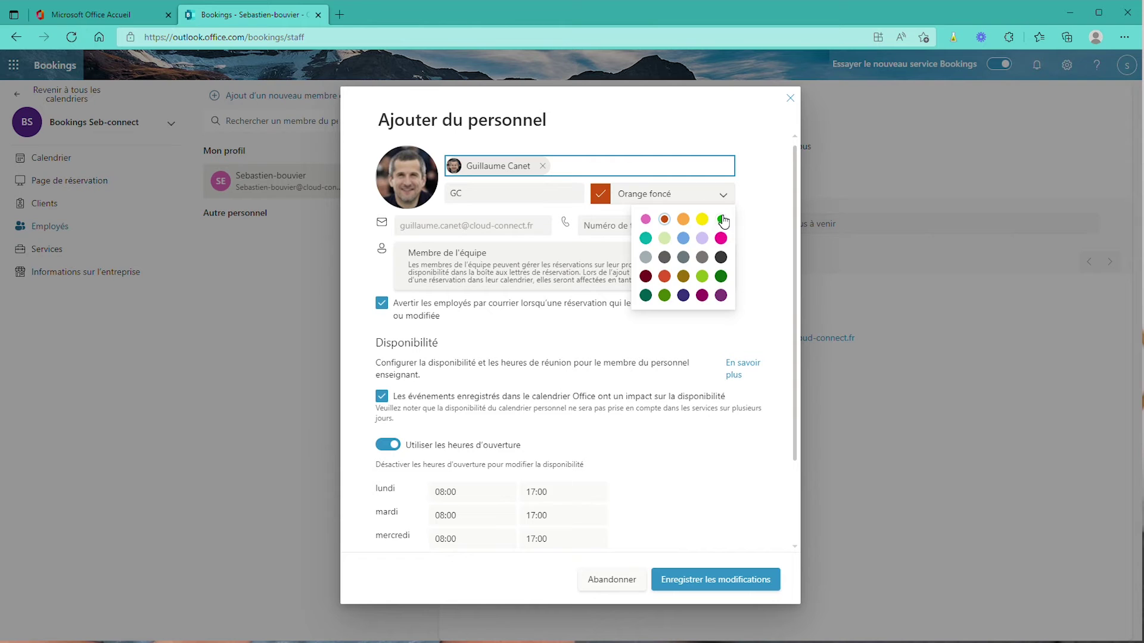
{"action": "left_click", "coordinate": [722, 220]}
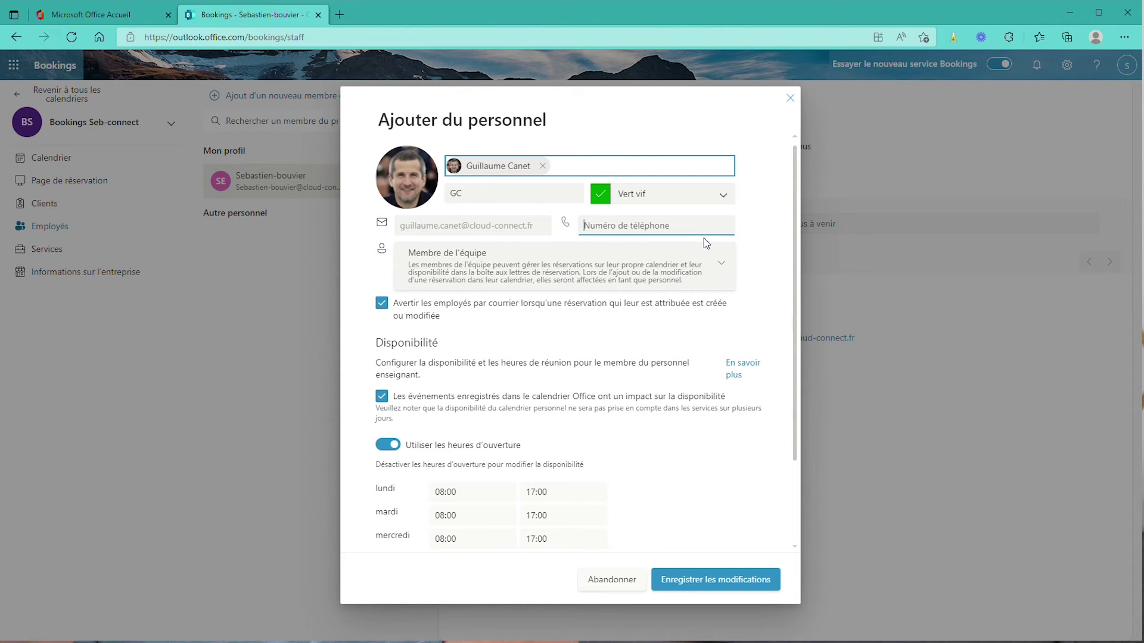
{"action": "left_click", "coordinate": [479, 265]}
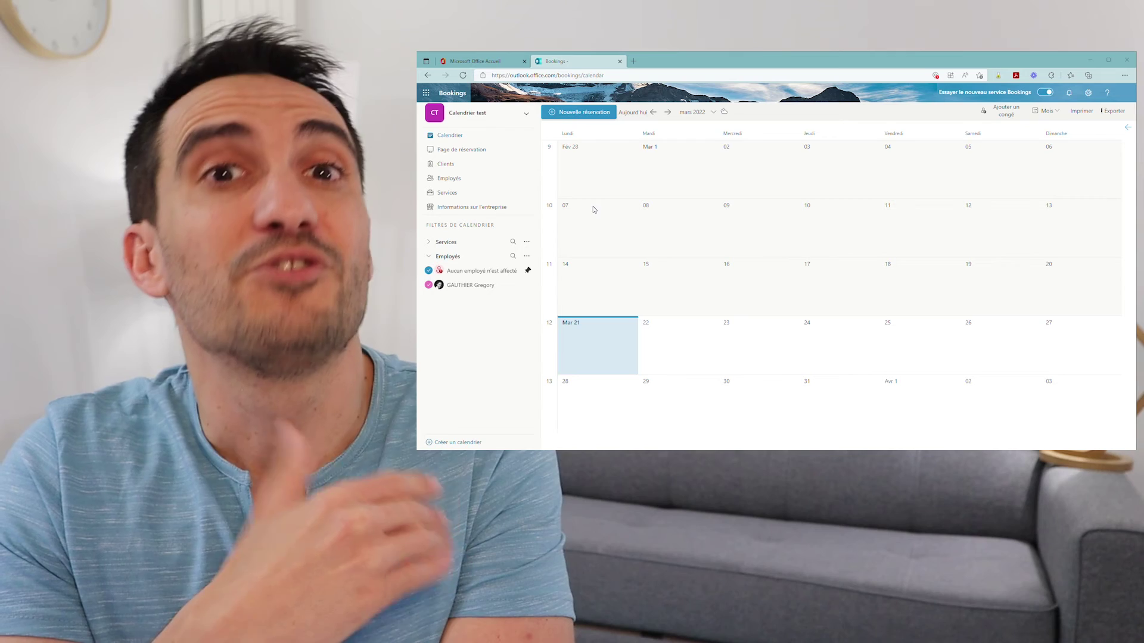
- Open the customer list of Calendrier test and start adding a new customer
{"action": "left_click", "coordinate": [489, 168]}
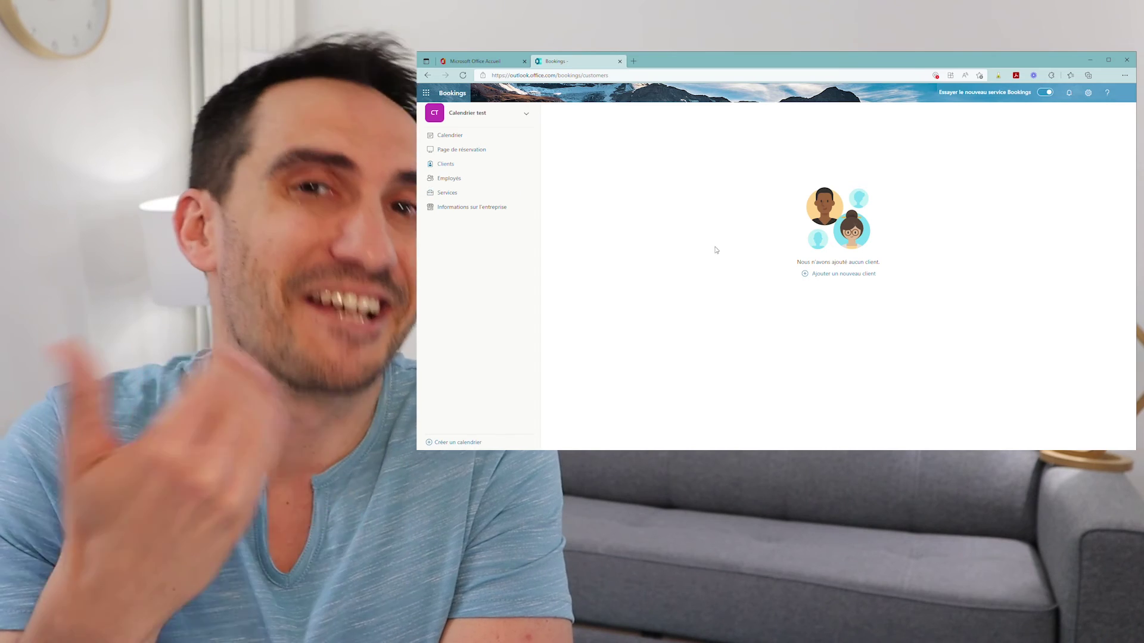
{"action": "left_click", "coordinate": [828, 275]}
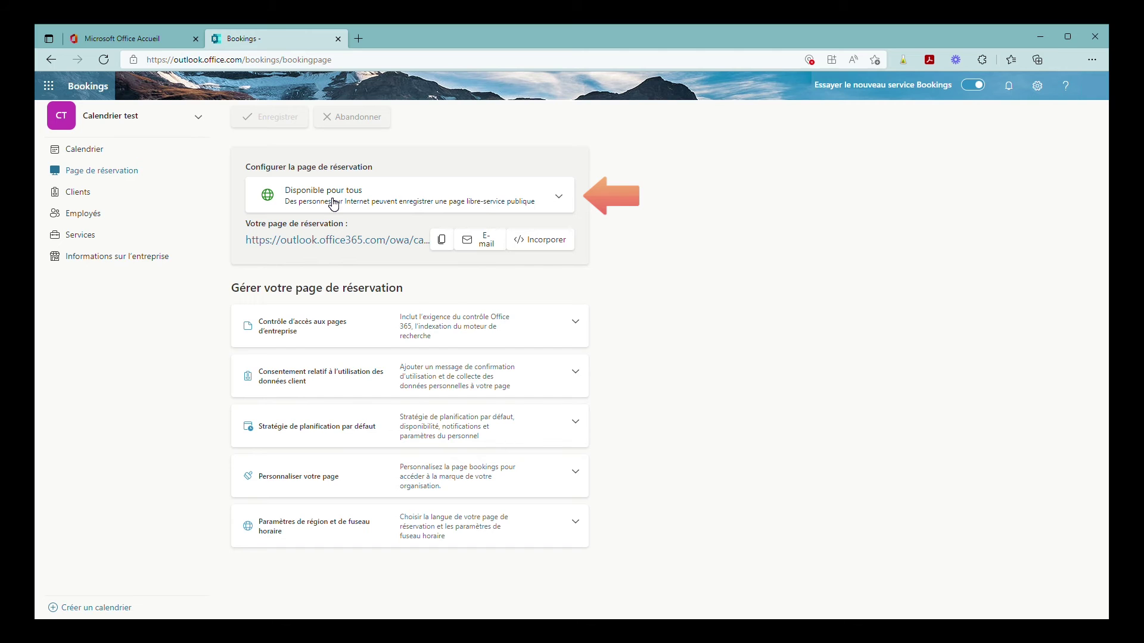
- Look through the booking page's access options, keeping it available to everyone
{"action": "left_click", "coordinate": [333, 205]}
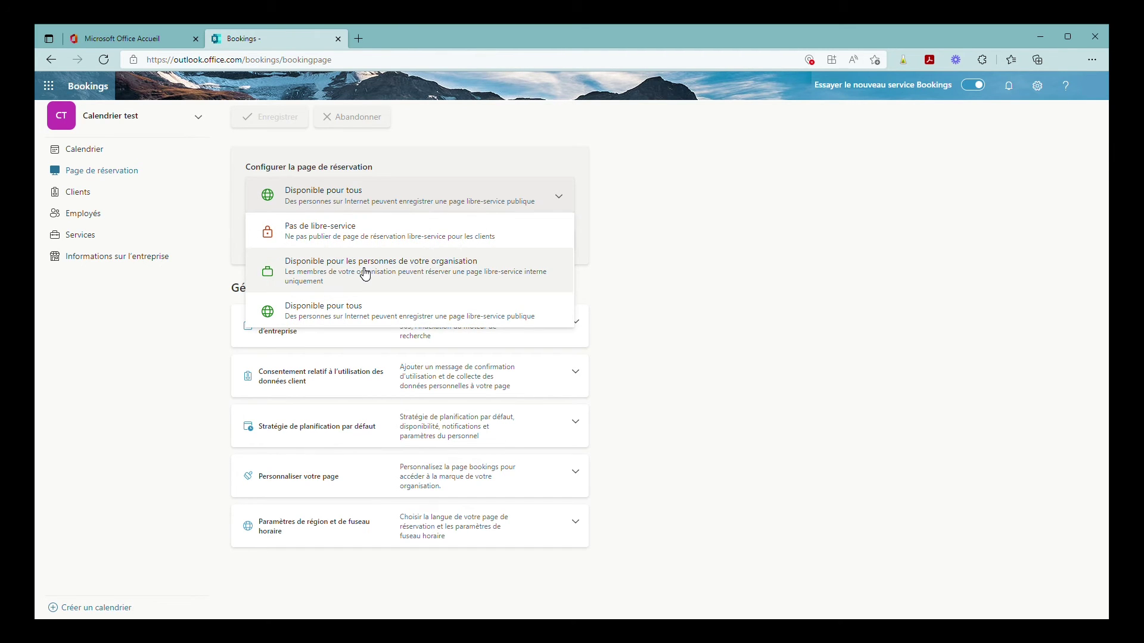
{"action": "left_click", "coordinate": [335, 204]}
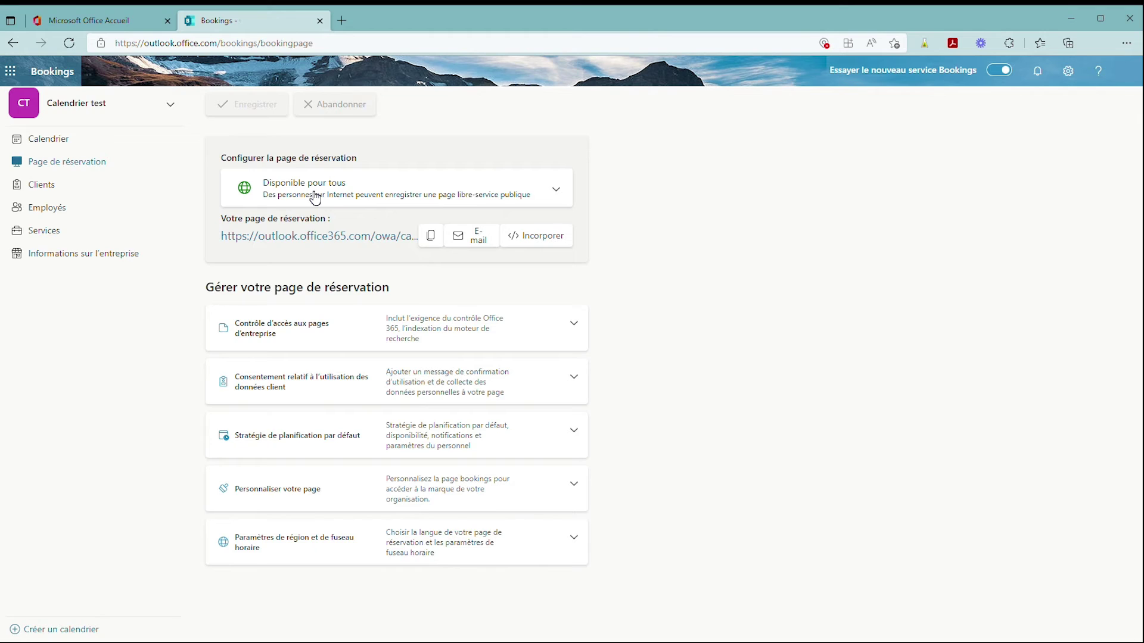